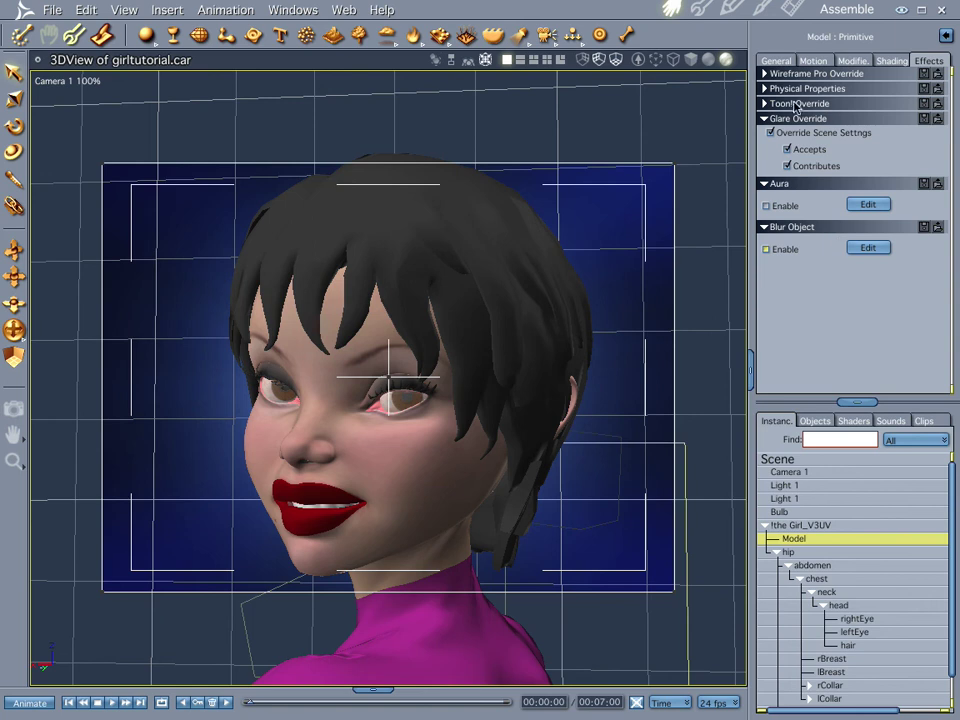
Step: Examine the general properties of the Model, the Scene's ambient and backdrop settings, and the whole girl figure's properties
{"action": "left_click", "coordinate": [780, 61]}
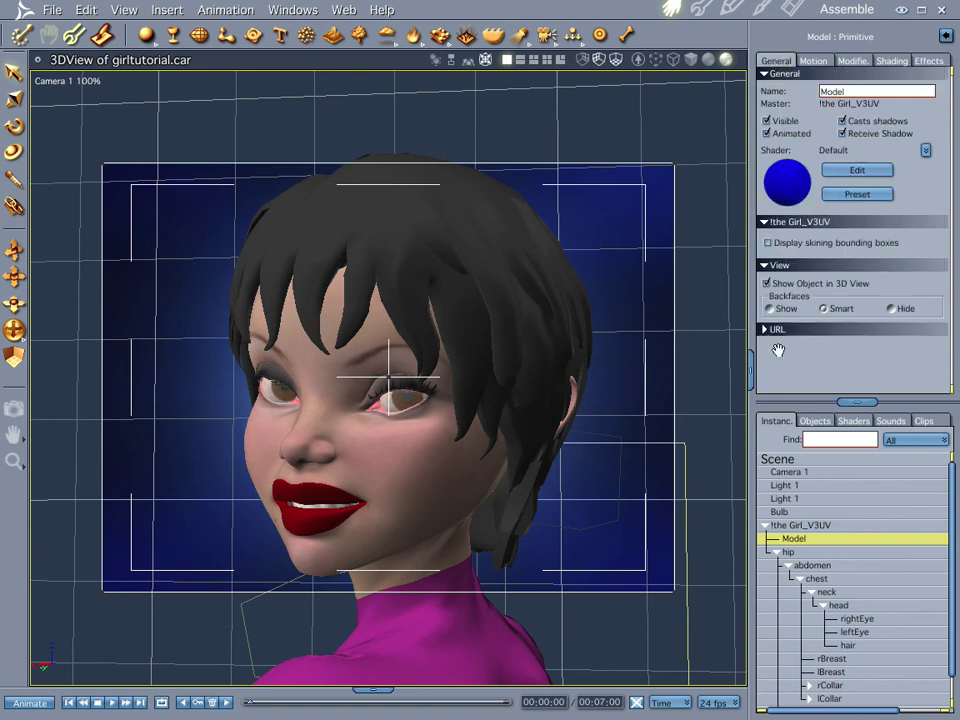
{"action": "left_click", "coordinate": [778, 460]}
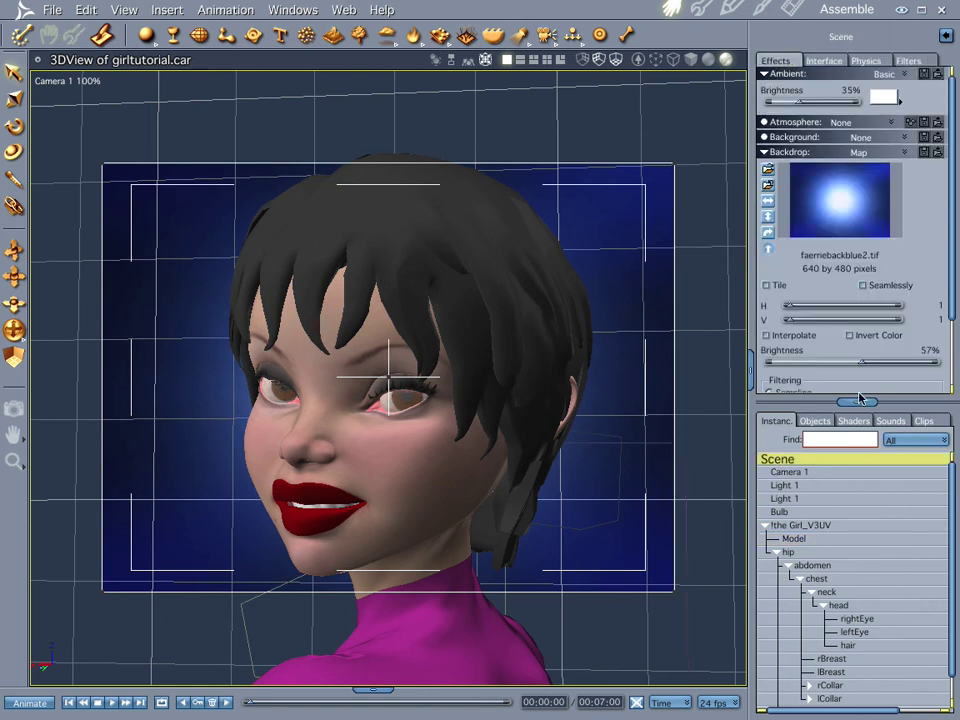
{"action": "left_click_drag", "start_coordinate": [859, 401], "coordinate": [831, 550]}
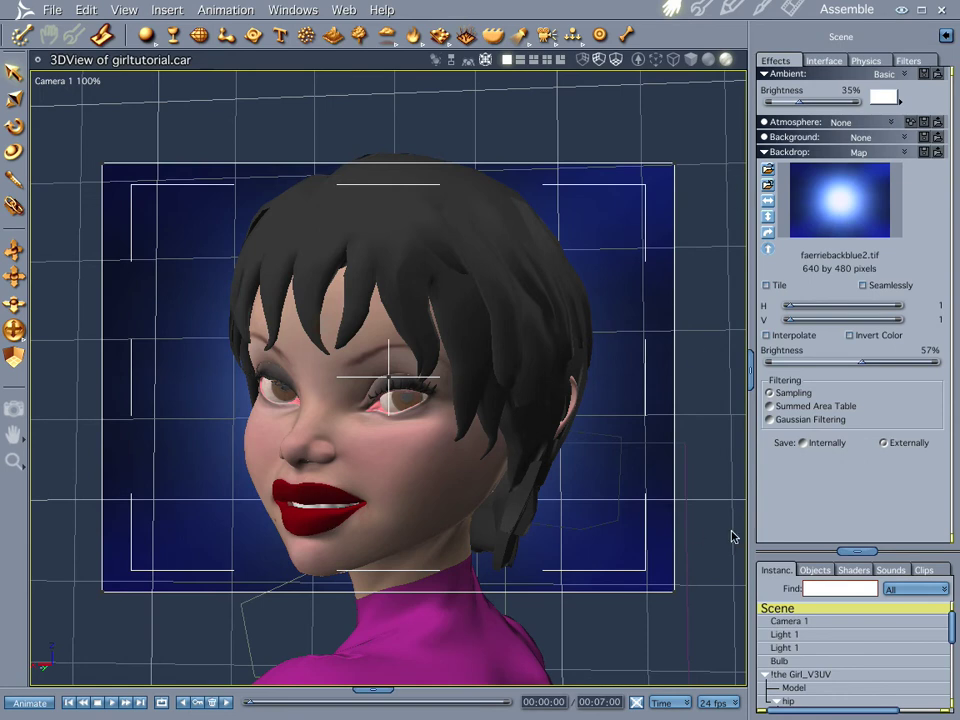
{"action": "left_click_drag", "start_coordinate": [843, 551], "coordinate": [843, 337]}
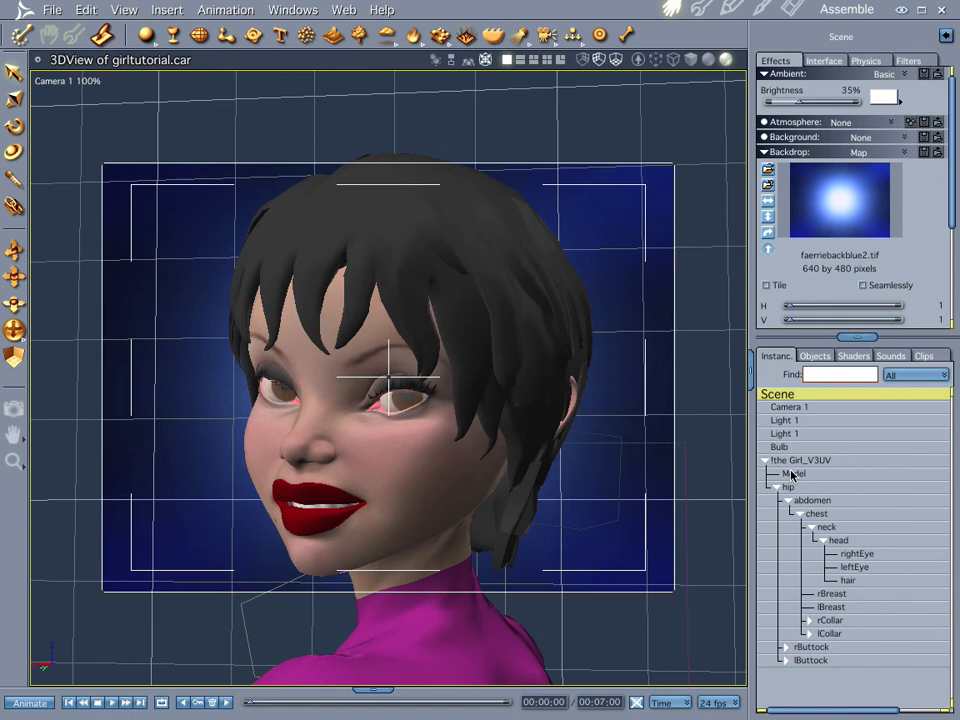
{"action": "left_click", "coordinate": [792, 462]}
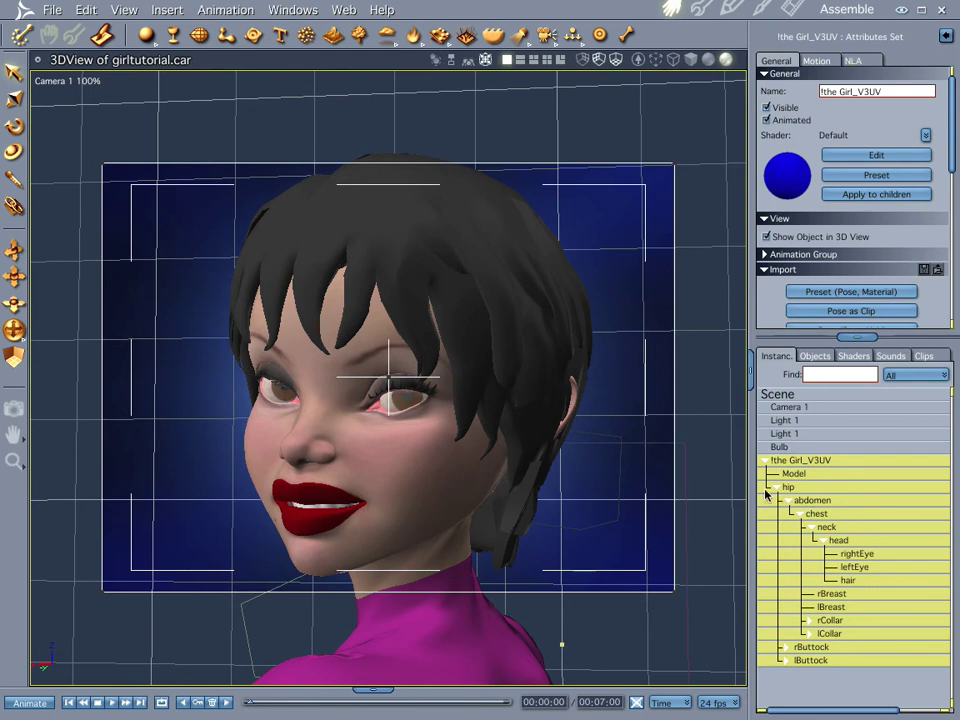
Step: Enable the Blur Object effect on the girl's Model with a radius of 15% and an automatically updating preview
{"action": "left_click", "coordinate": [795, 474]}
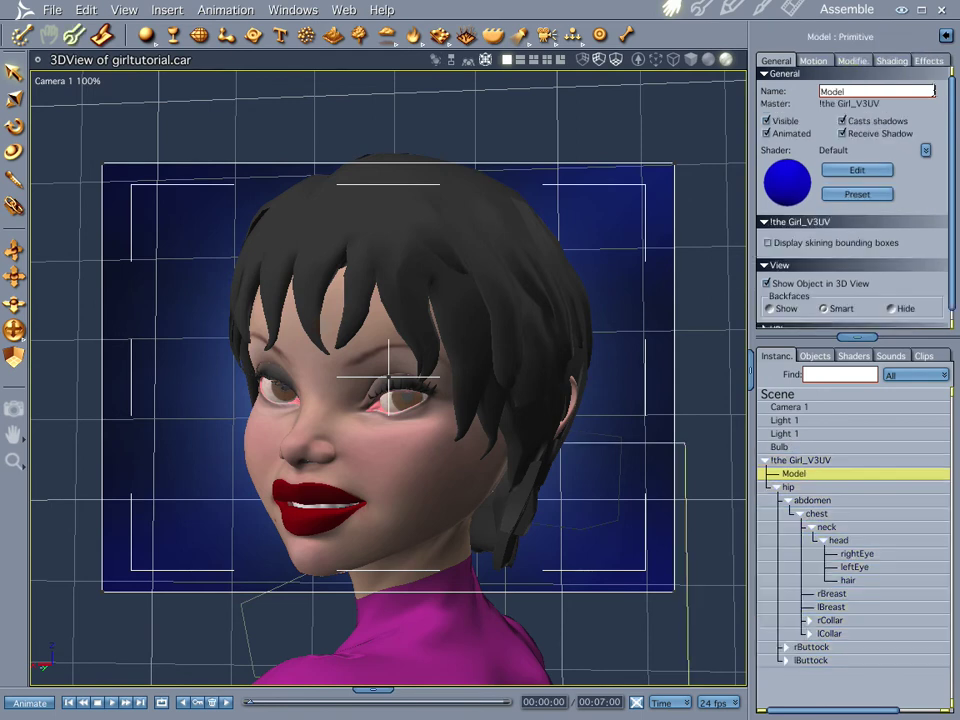
{"action": "left_click", "coordinate": [930, 62]}
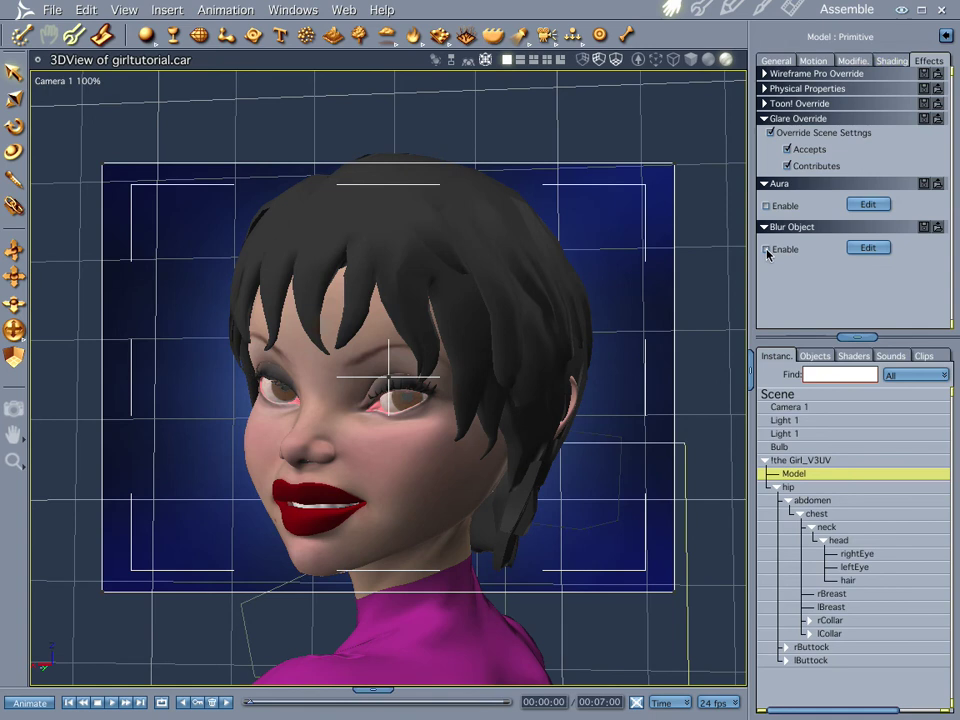
{"action": "left_click", "coordinate": [868, 247]}
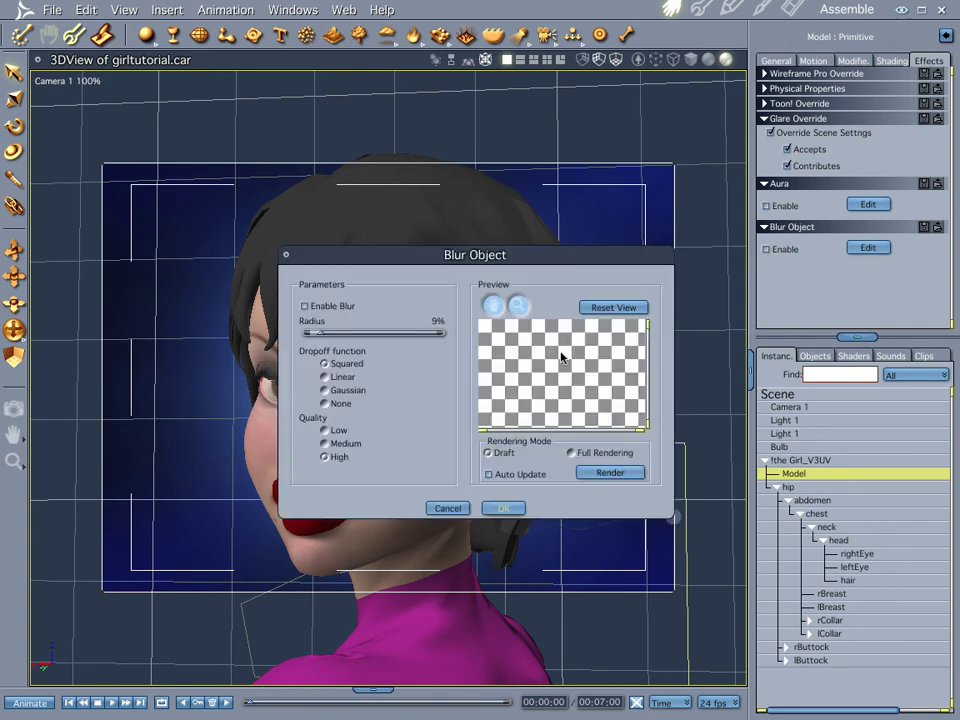
{"action": "left_click", "coordinate": [490, 473]}
{"action": "mouse_move", "coordinate": [321, 332]}
{"action": "left_mouse_down"}
{"action": "mouse_move", "coordinate": [377, 348]}
{"action": "mouse_move", "coordinate": [328, 333]}
{"action": "left_mouse_up"}
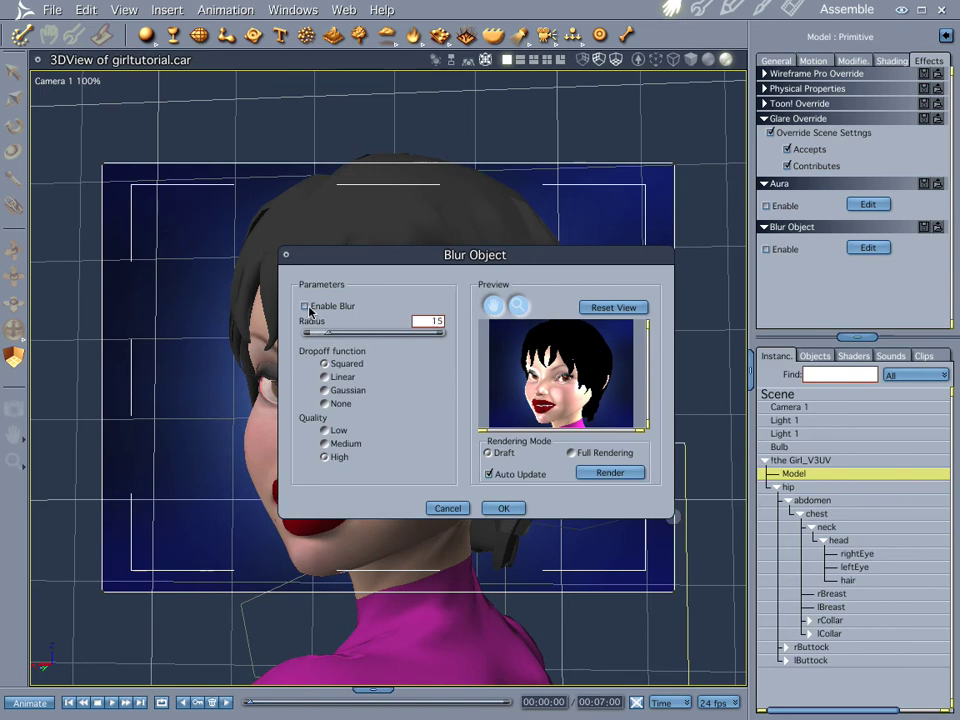
{"action": "left_click", "coordinate": [304, 305]}
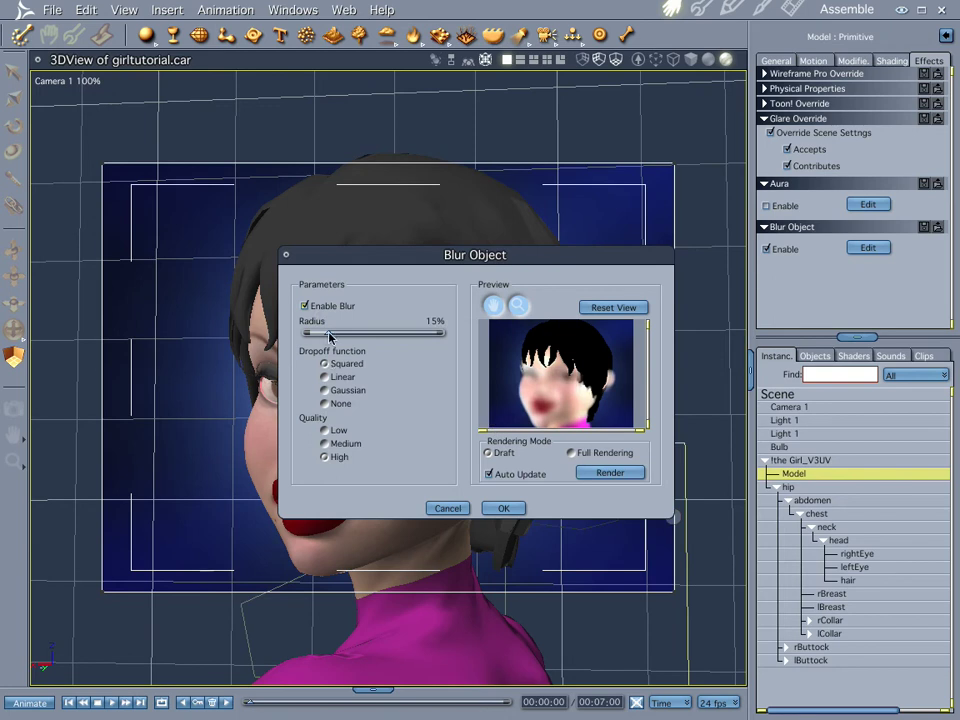
Step: Try blur radii of 5%, 3%, 13%, 100% and 7% on the Model in the preview
{"action": "left_click_drag", "start_coordinate": [322, 333], "coordinate": [316, 339]}
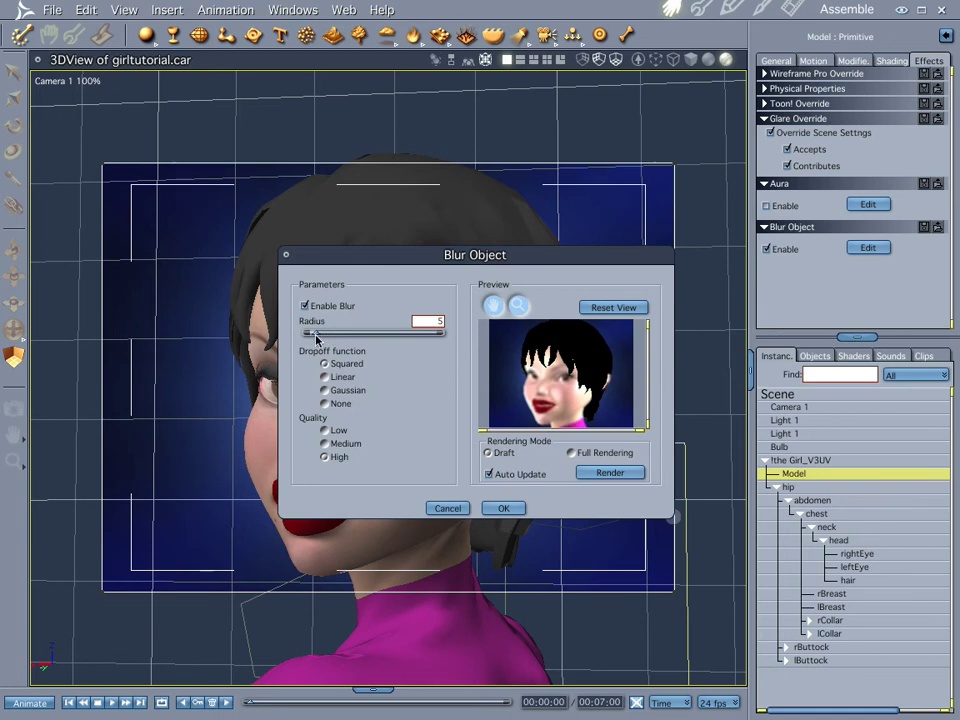
{"action": "left_click_drag", "start_coordinate": [317, 339], "coordinate": [315, 336]}
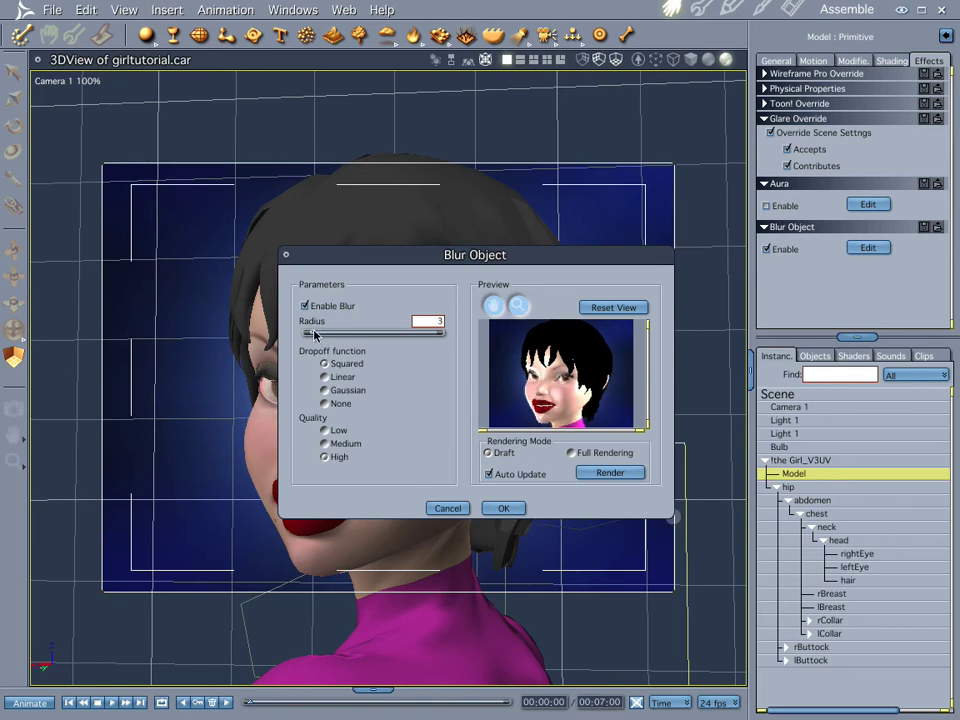
{"action": "left_click_drag", "start_coordinate": [315, 335], "coordinate": [327, 339]}
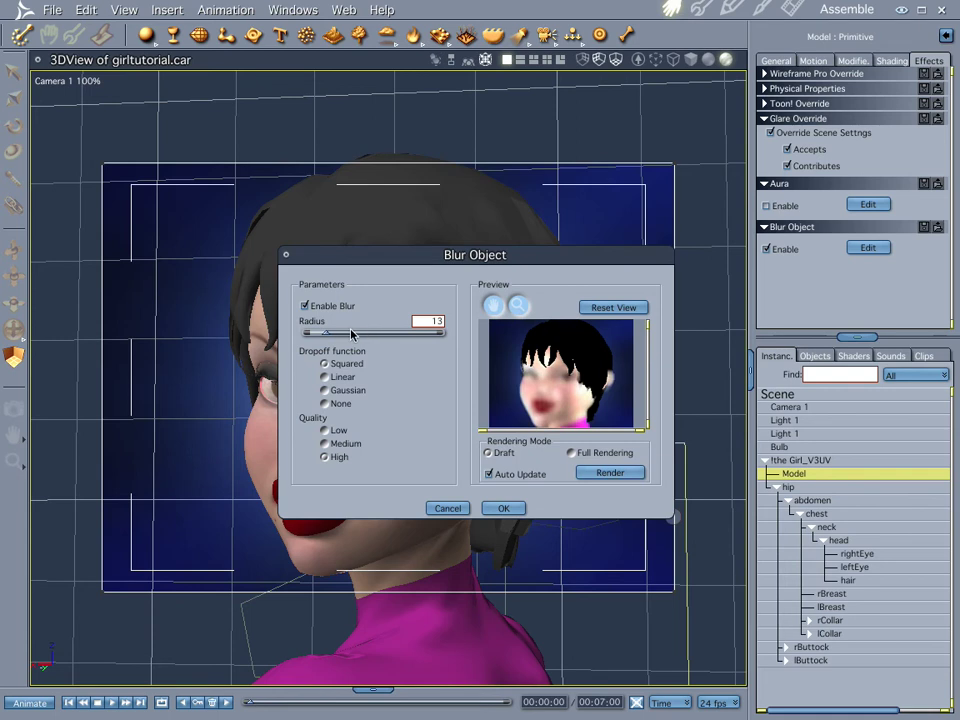
{"action": "left_click_drag", "start_coordinate": [330, 338], "coordinate": [440, 337]}
{"action": "left_click", "coordinate": [566, 453]}
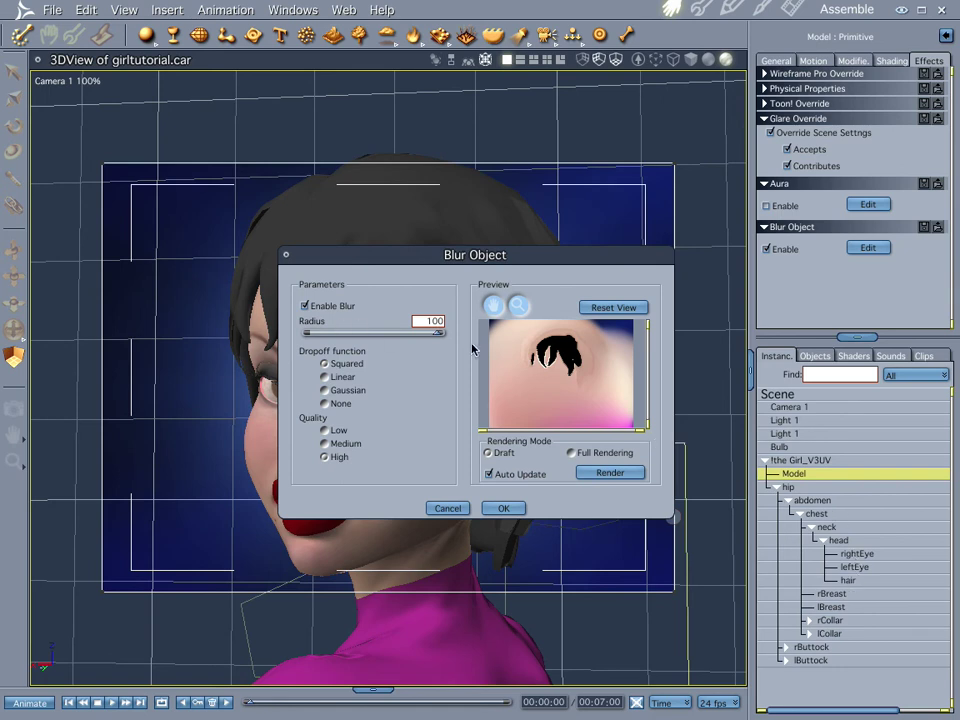
{"action": "left_click_drag", "start_coordinate": [437, 332], "coordinate": [317, 335]}
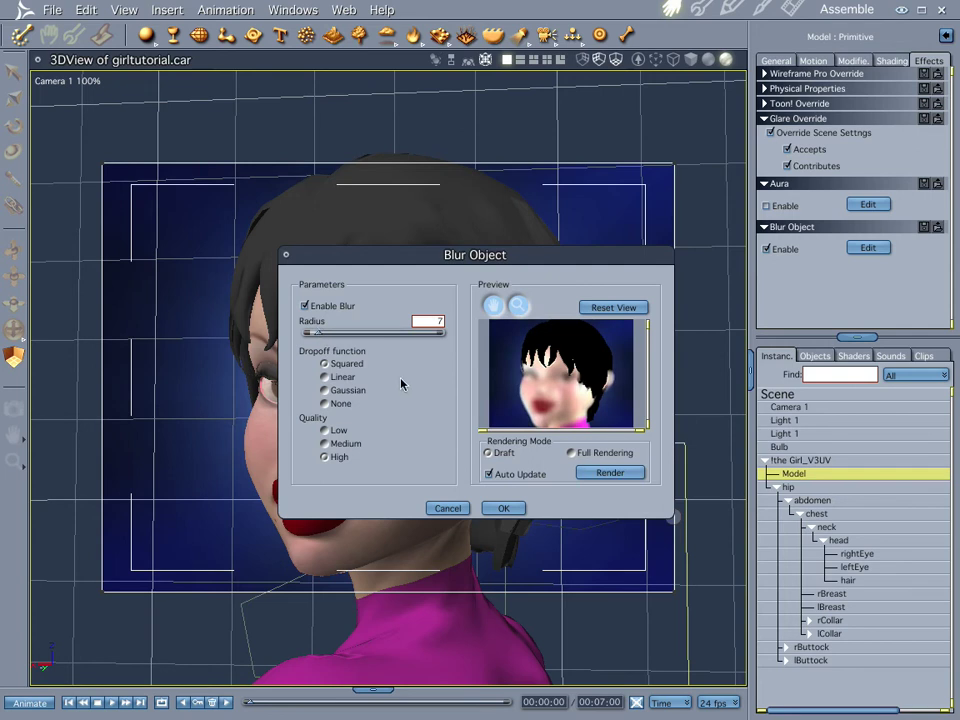
Step: Set the blur's dropoff function to None, and try Low quality before choosing High
{"action": "left_click", "coordinate": [324, 403]}
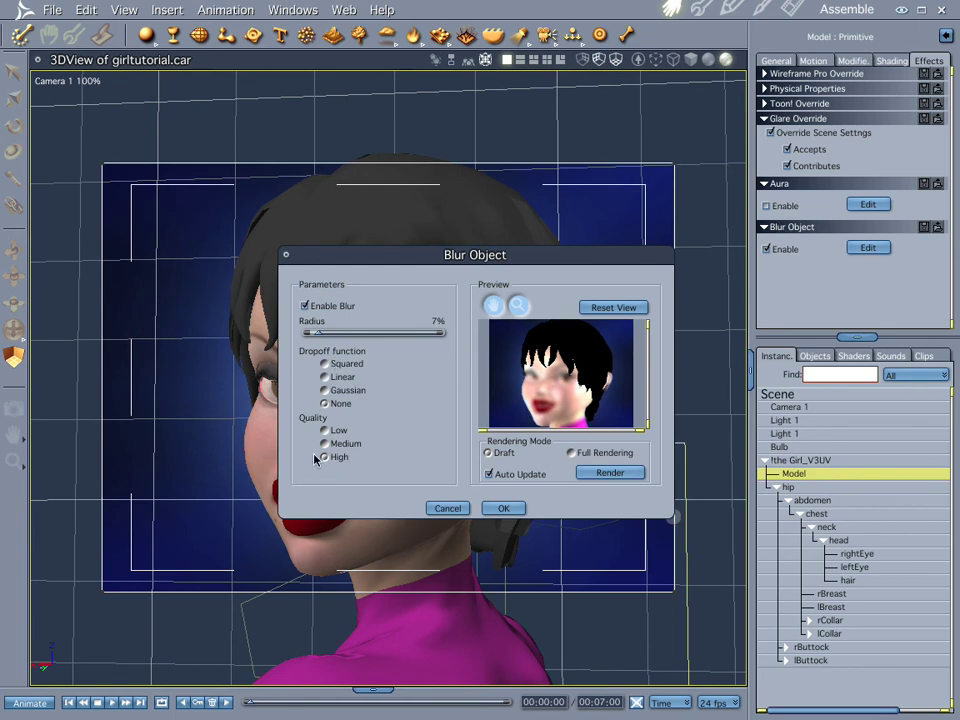
{"action": "left_click", "coordinate": [324, 430]}
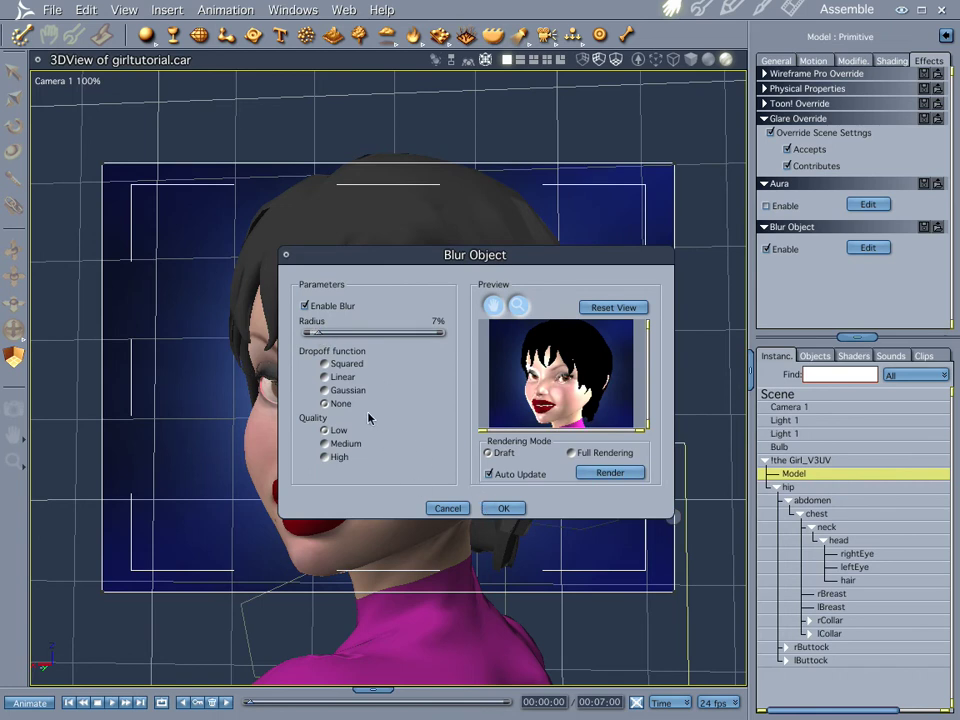
{"action": "left_click", "coordinate": [324, 457]}
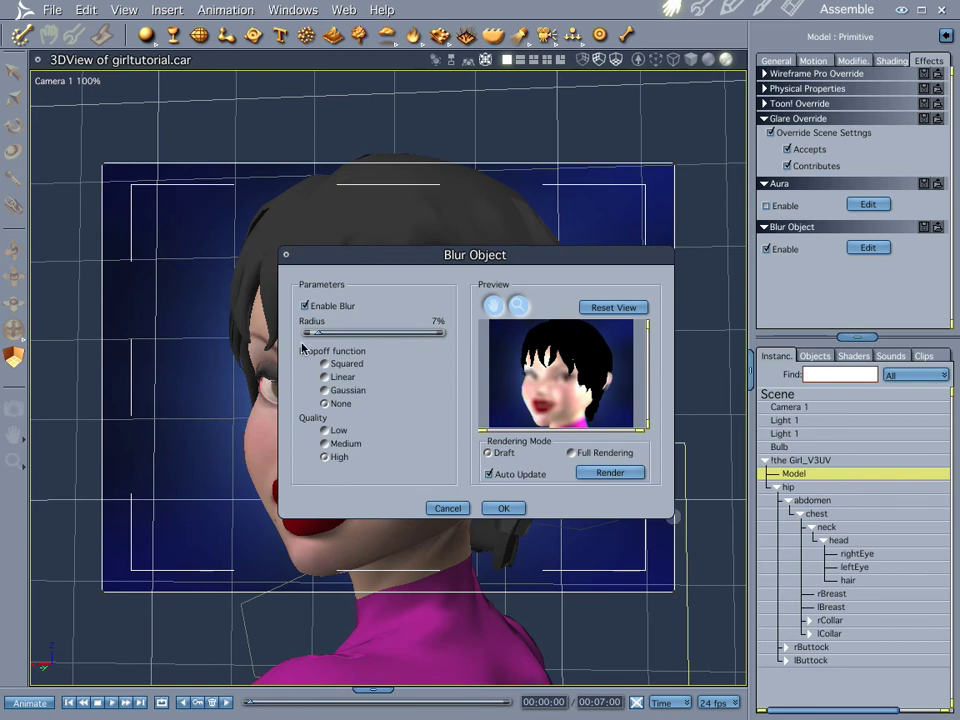
Step: Set the blur radius to 10%, accept the effect, and test-render the scene before returning to the Assemble room
{"action": "left_click_drag", "start_coordinate": [317, 333], "coordinate": [322, 335]}
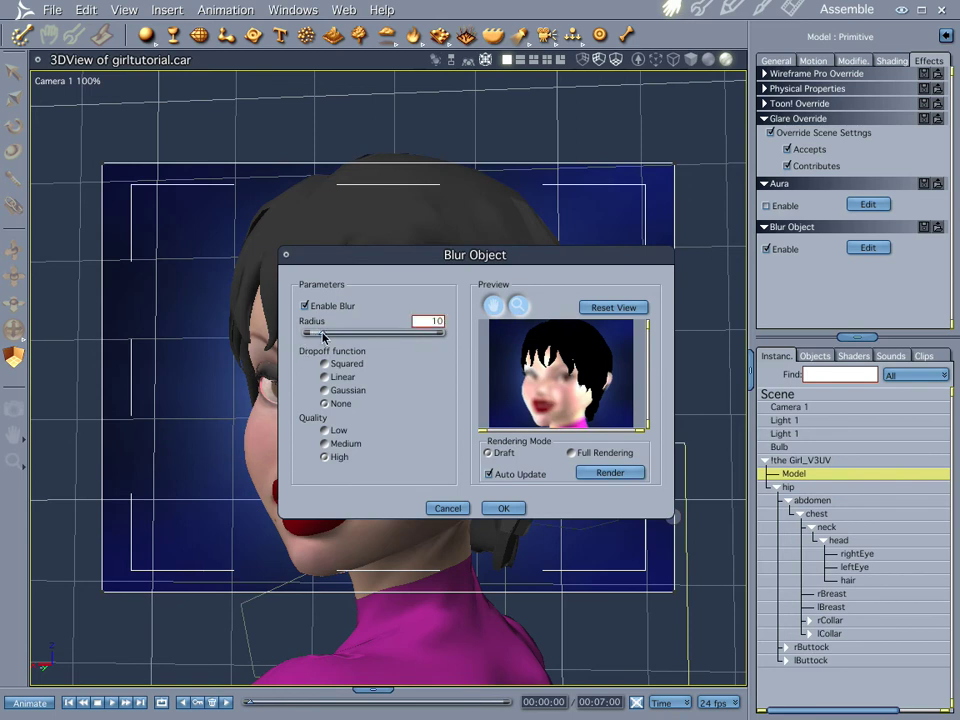
{"action": "left_click", "coordinate": [503, 508]}
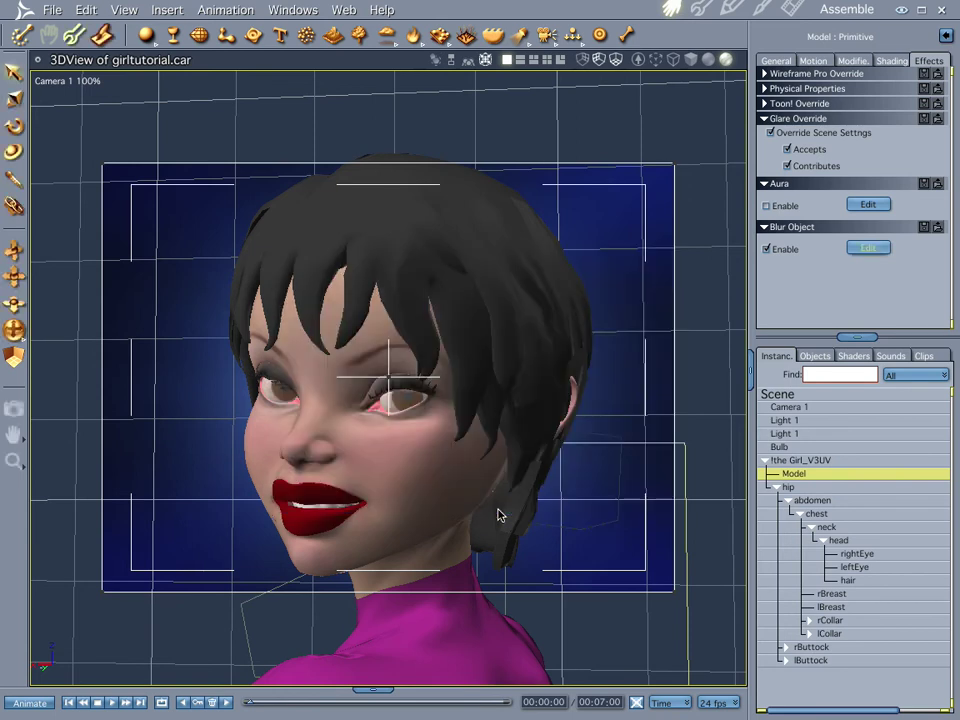
{"action": "key", "text": "ctrl+r"}
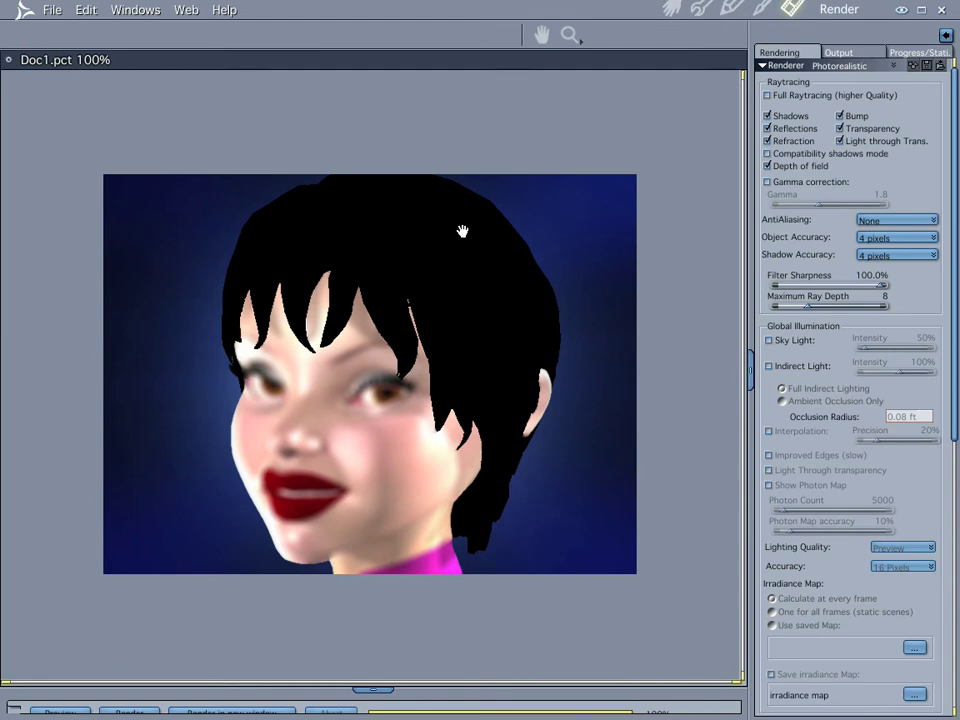
{"action": "left_click", "coordinate": [671, 8]}
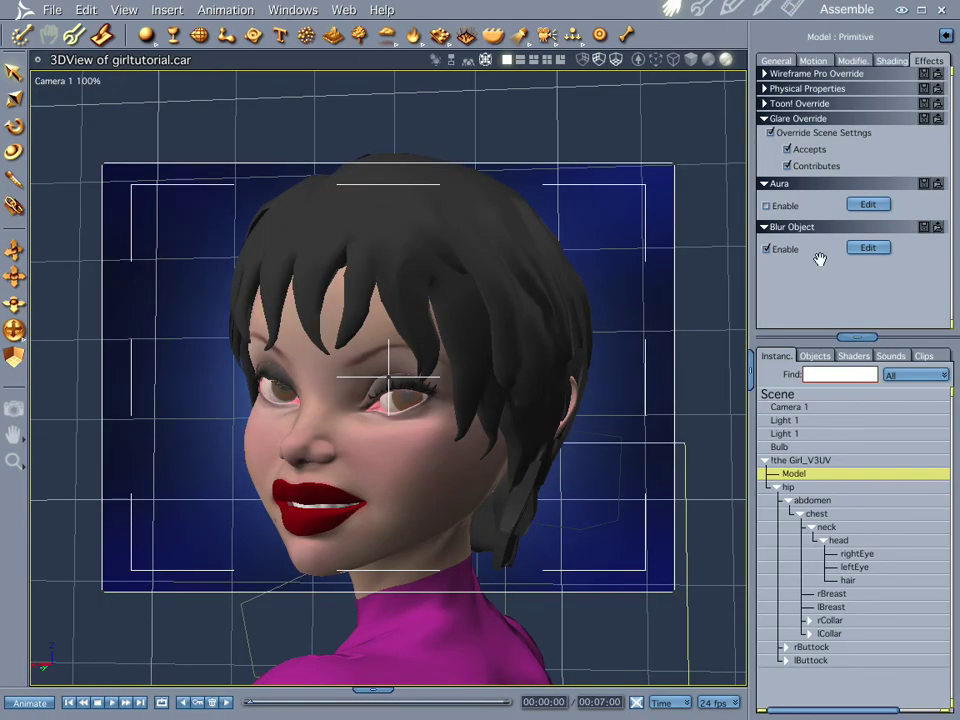
Step: Disable the Model's blur, enable its Aura effect and turn on automatic preview updates in the aura settings
{"action": "left_click", "coordinate": [766, 249]}
{"action": "left_click", "coordinate": [767, 205]}
{"action": "left_click", "coordinate": [868, 205]}
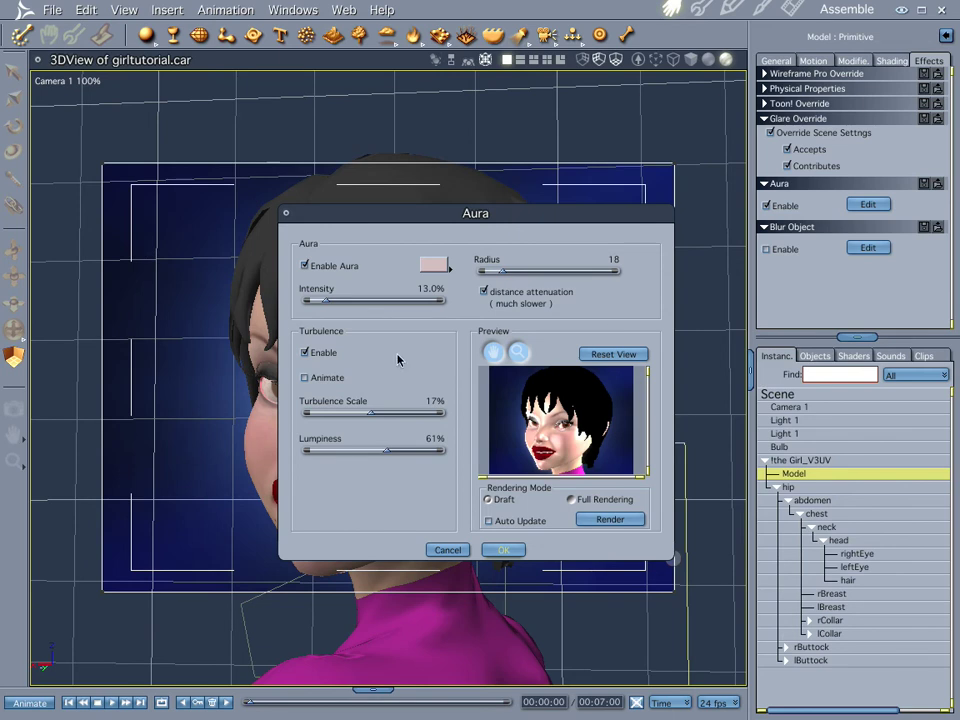
{"action": "left_click", "coordinate": [489, 521]}
Step: Adjust the aura to a radius of 56 and an intensity of 20%, trying intensities of 60% and 78% first, and accept
{"action": "left_click_drag", "start_coordinate": [325, 300], "coordinate": [347, 300]}
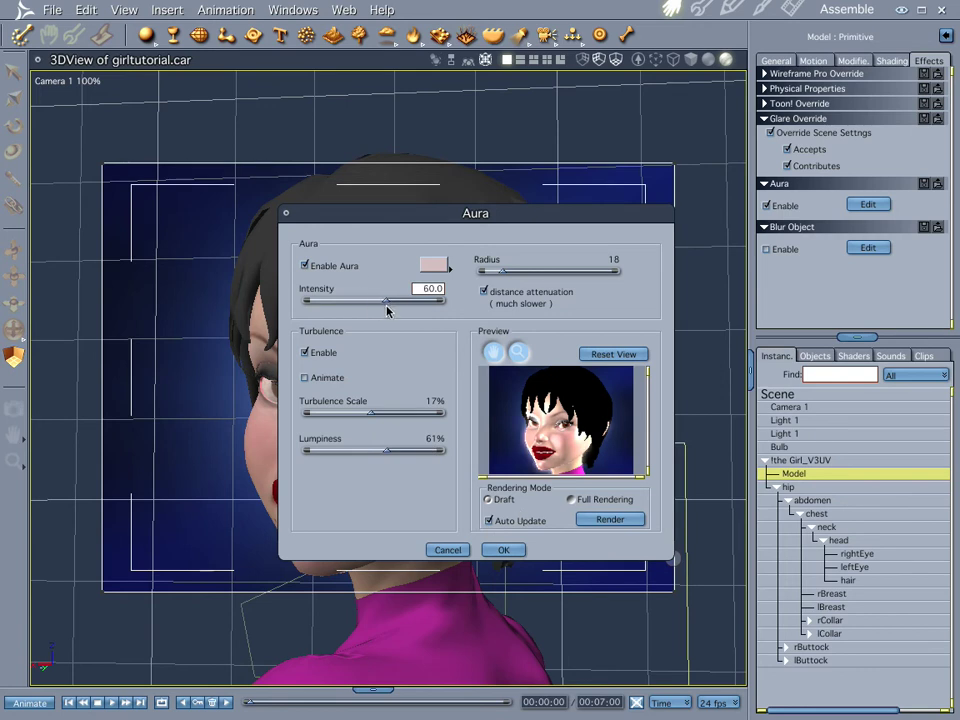
{"action": "left_click_drag", "start_coordinate": [387, 311], "coordinate": [406, 306]}
{"action": "left_click_drag", "start_coordinate": [502, 271], "coordinate": [543, 273]}
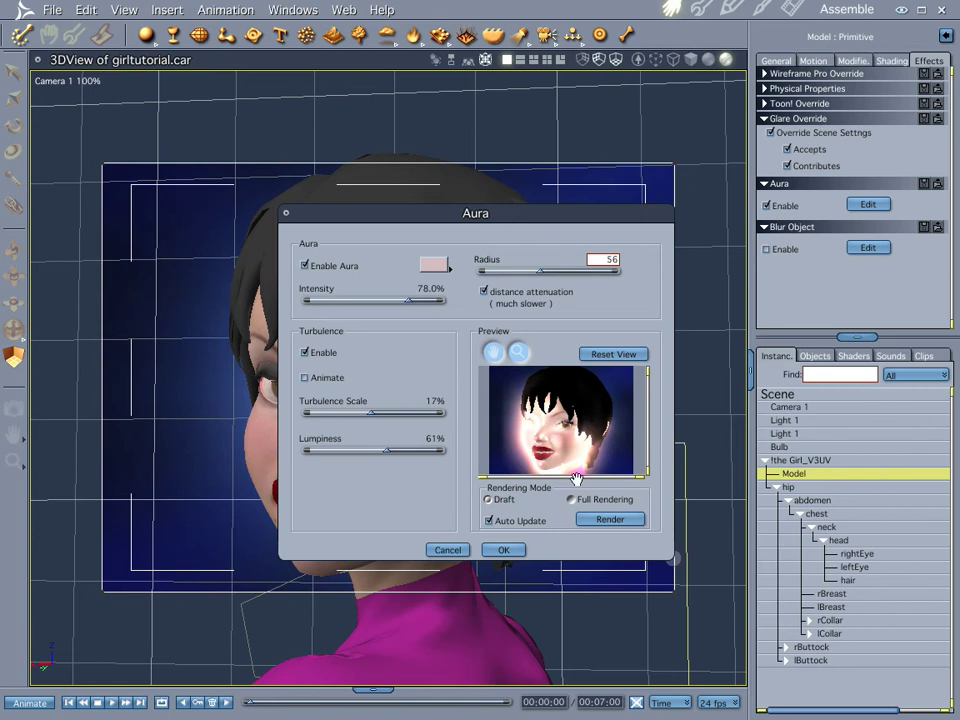
{"action": "left_click_drag", "start_coordinate": [408, 300], "coordinate": [337, 302]}
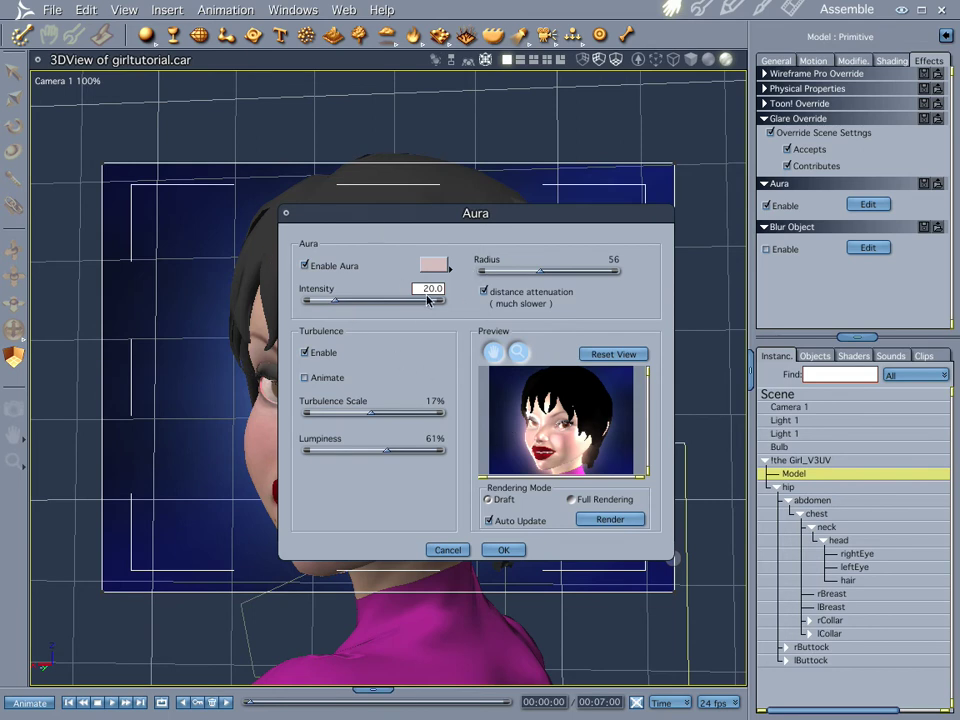
{"action": "left_click", "coordinate": [503, 550]}
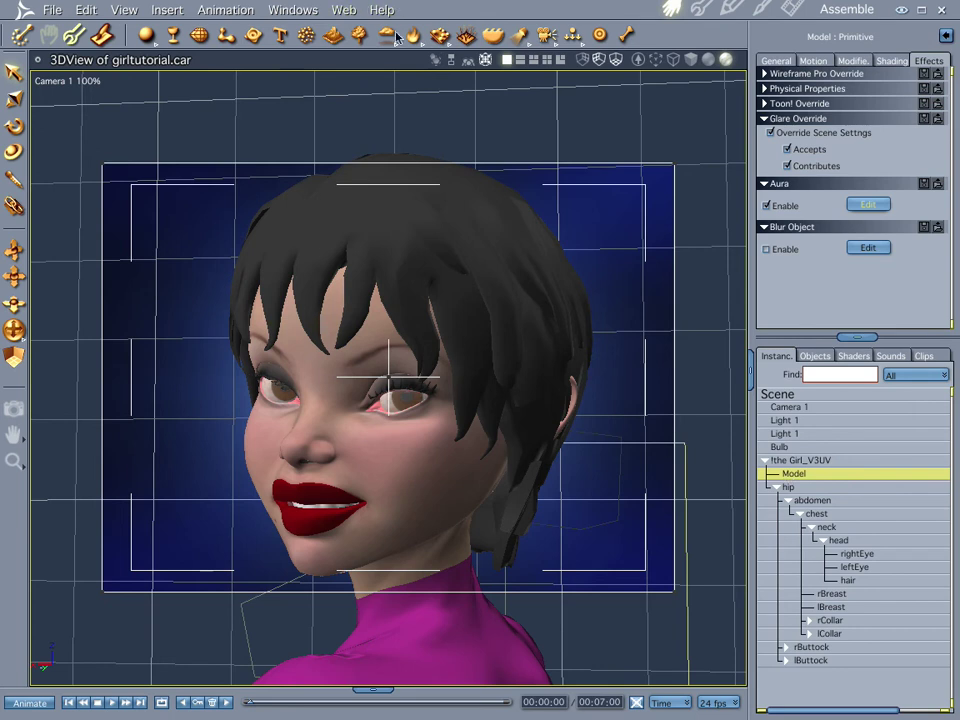
Step: Add a Fire primitive beside the girl's head and show its general properties
{"action": "left_click_drag", "start_coordinate": [585, 576], "coordinate": [628, 520]}
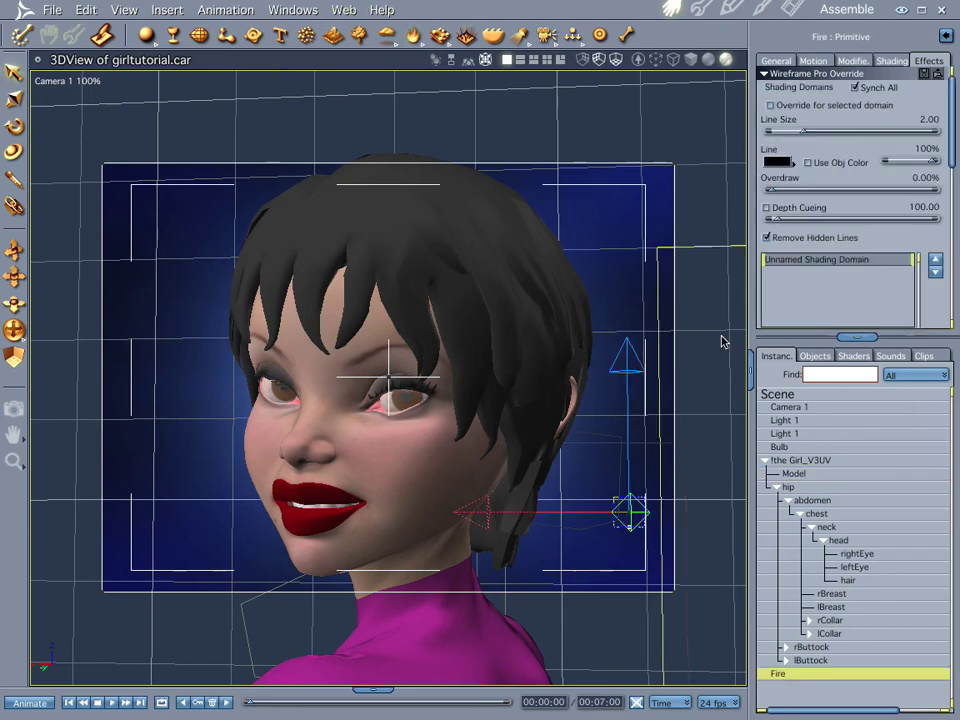
{"action": "left_click", "coordinate": [775, 60]}
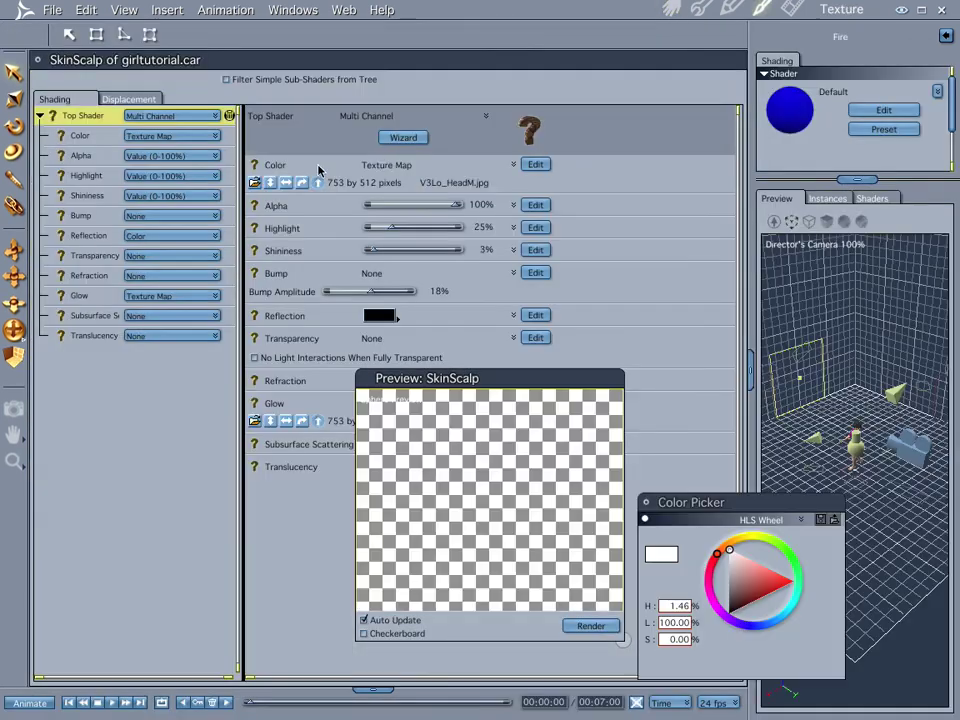
Step: Examine the Color channel and top shader of SkinScalp, and return to the Assemble room
{"action": "left_click", "coordinate": [78, 138]}
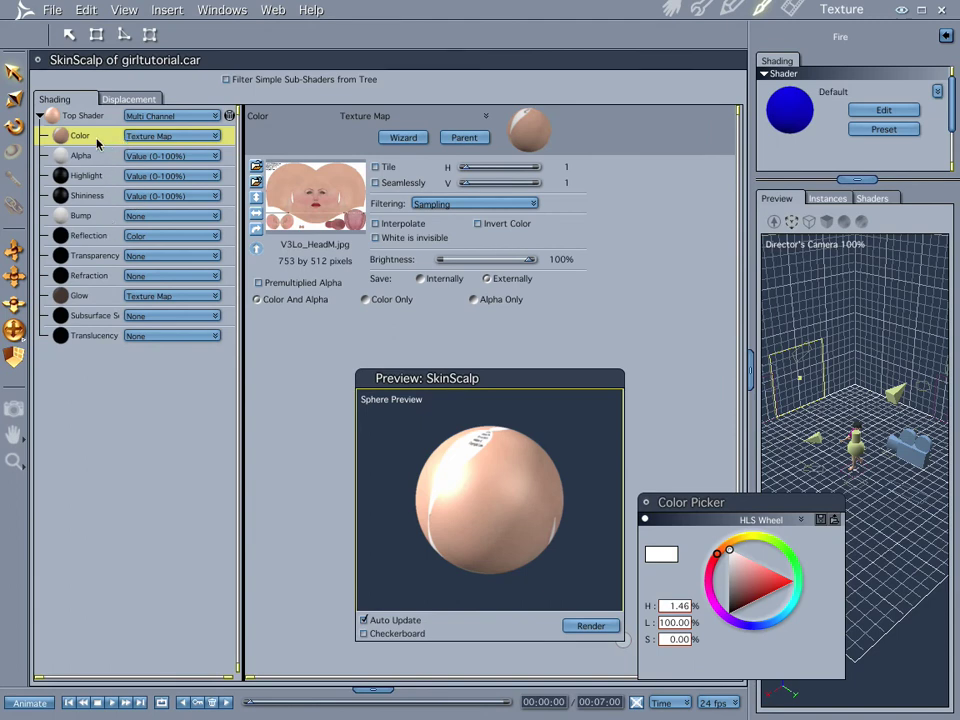
{"action": "left_click", "coordinate": [80, 118]}
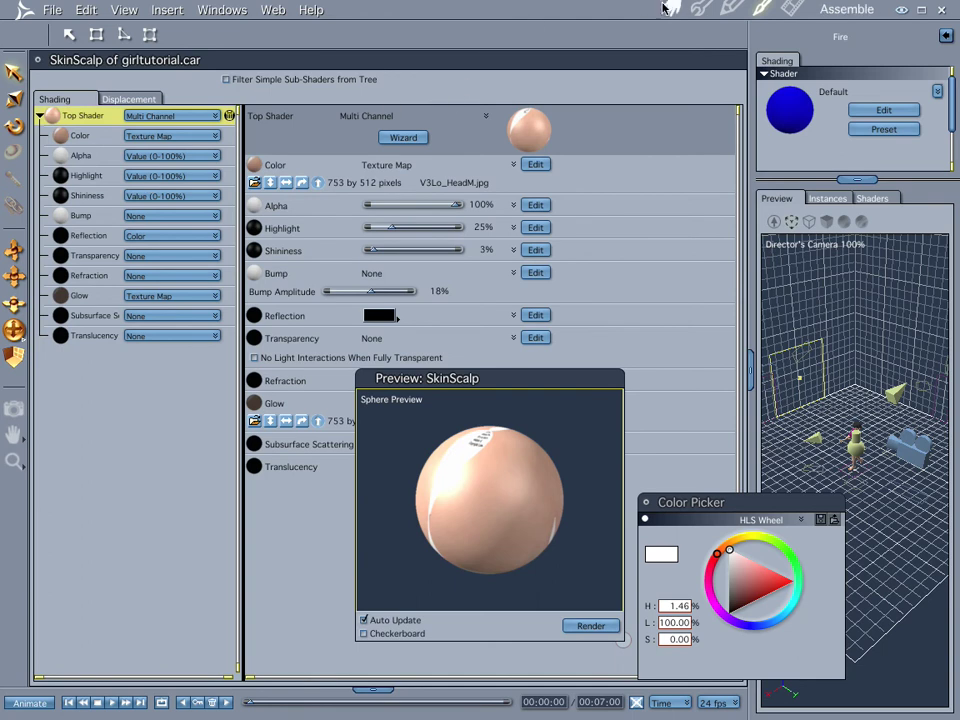
{"action": "left_click", "coordinate": [670, 9]}
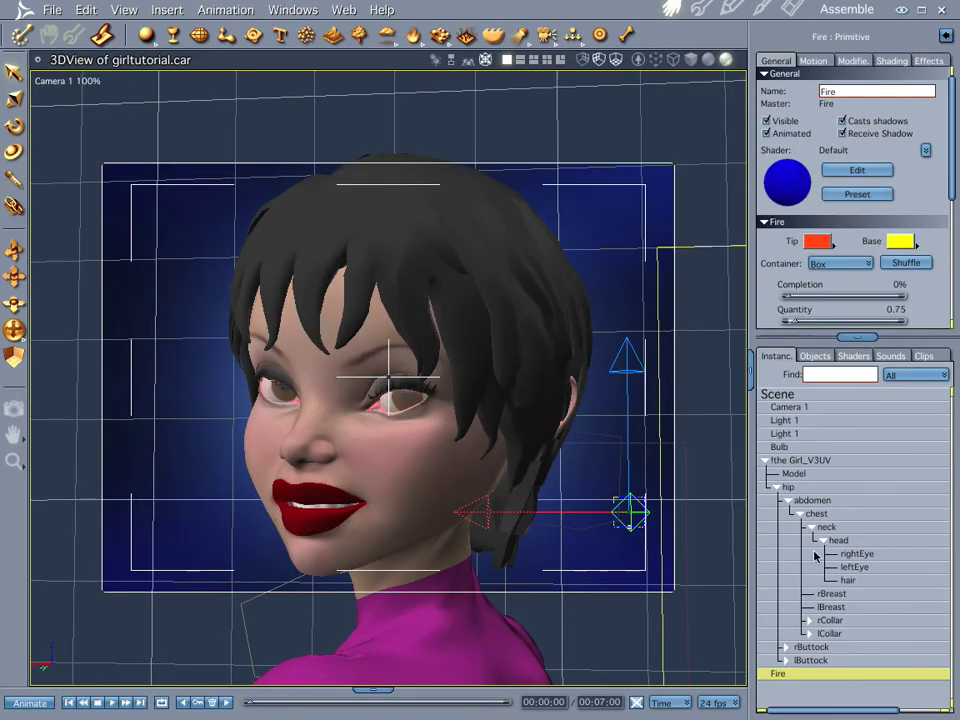
Step: Delete the Fire primitive and reselect the girl's Model, with its properties area enlarged
{"action": "key", "text": "Delete"}
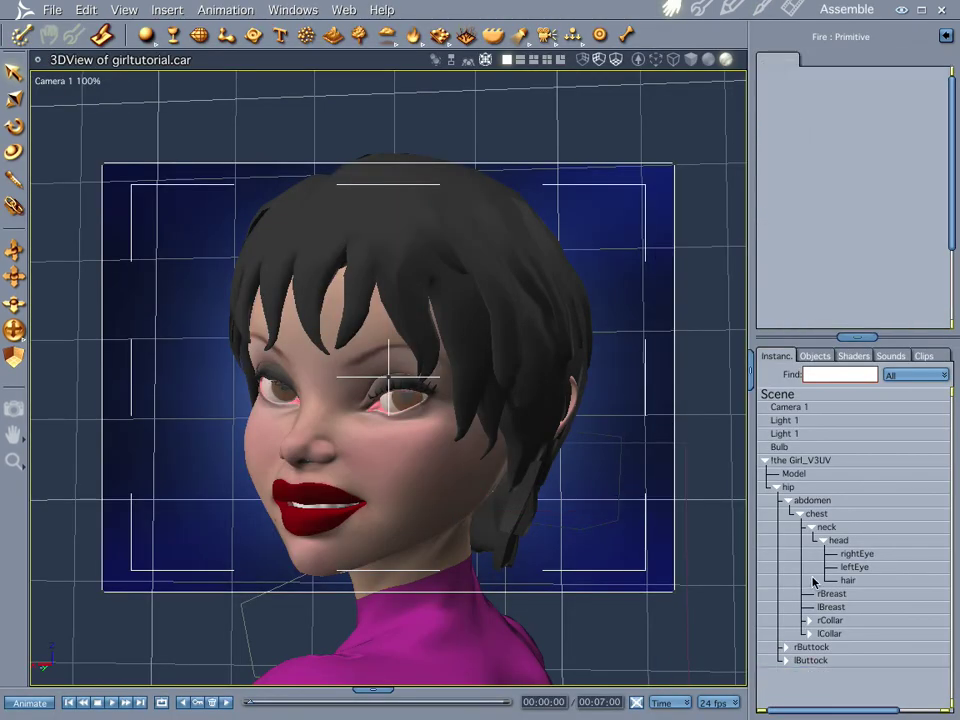
{"action": "left_click", "coordinate": [782, 398]}
{"action": "left_click", "coordinate": [791, 473]}
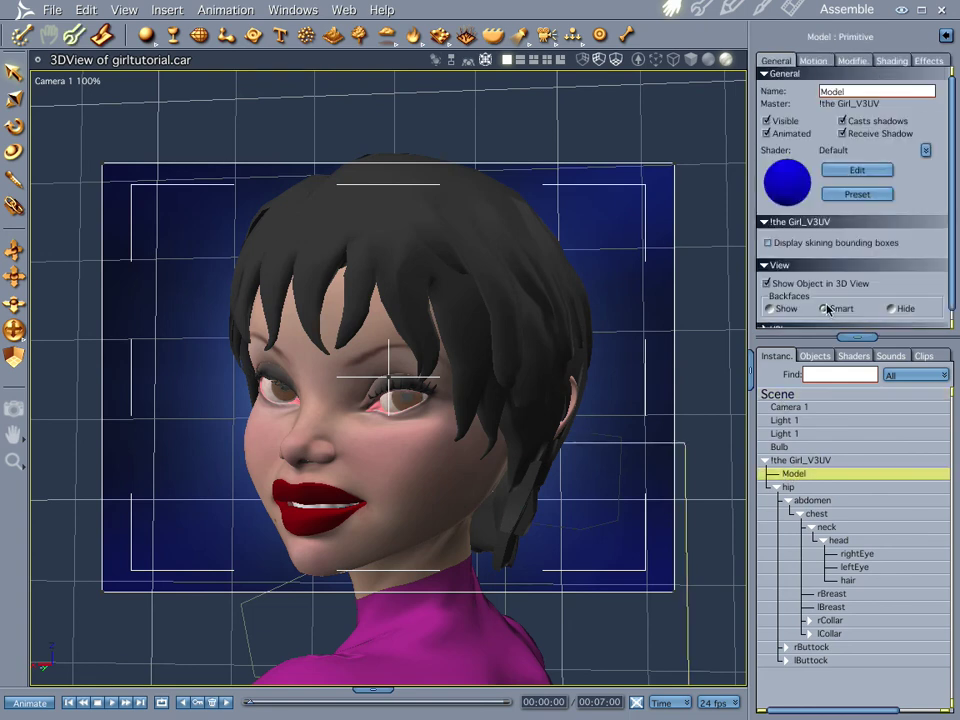
{"action": "left_click_drag", "start_coordinate": [858, 341], "coordinate": [858, 581]}
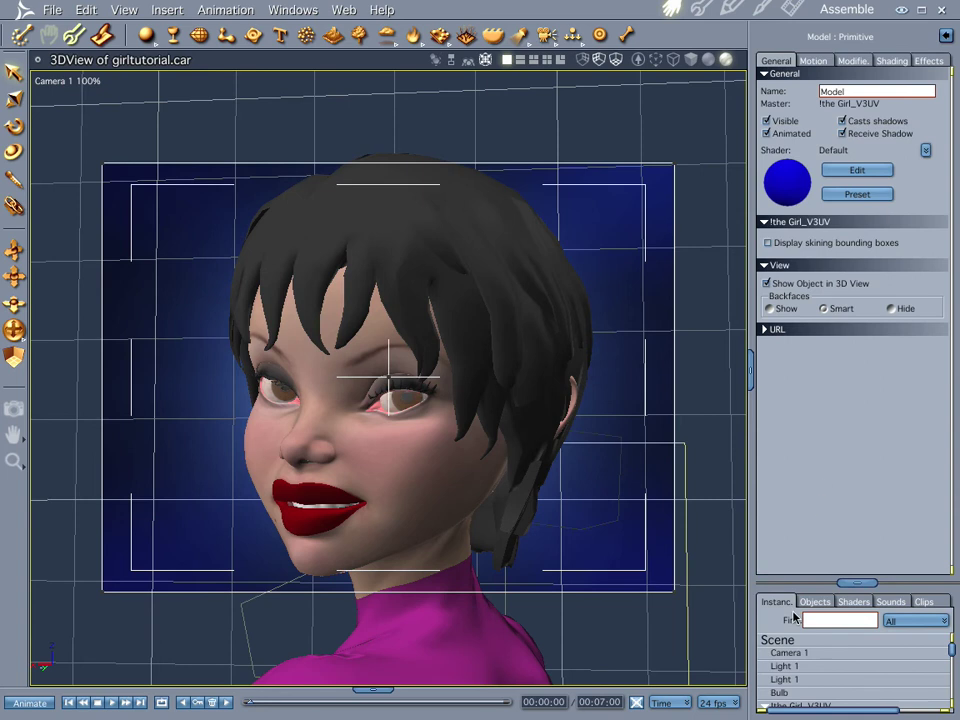
Step: Enlarge the instance list, then set the Model's aura to 16% intensity and radius 24, trying 9% intensity first with automatic preview updates
{"action": "left_click_drag", "start_coordinate": [872, 582], "coordinate": [843, 378]}
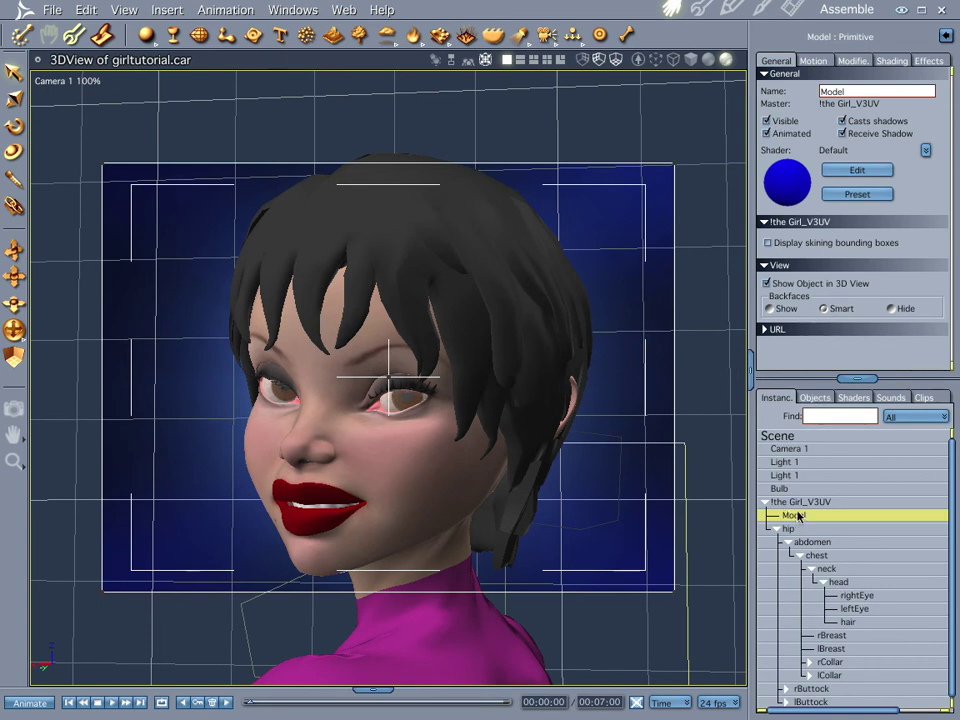
{"action": "left_click", "coordinate": [941, 62]}
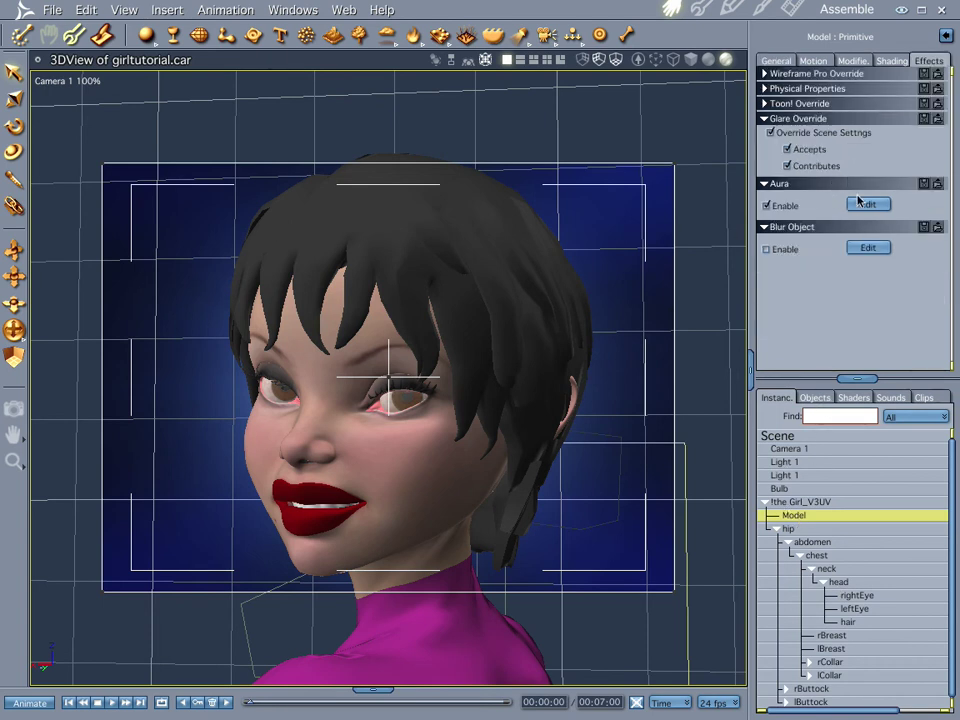
{"action": "left_click", "coordinate": [866, 205]}
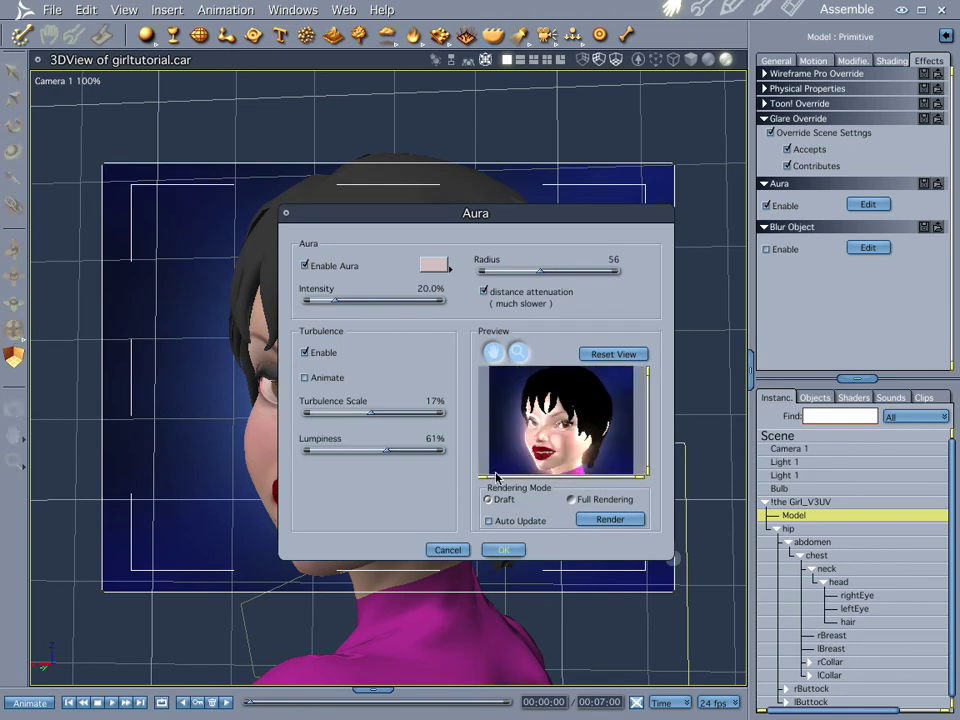
{"action": "left_click_drag", "start_coordinate": [335, 301], "coordinate": [321, 304]}
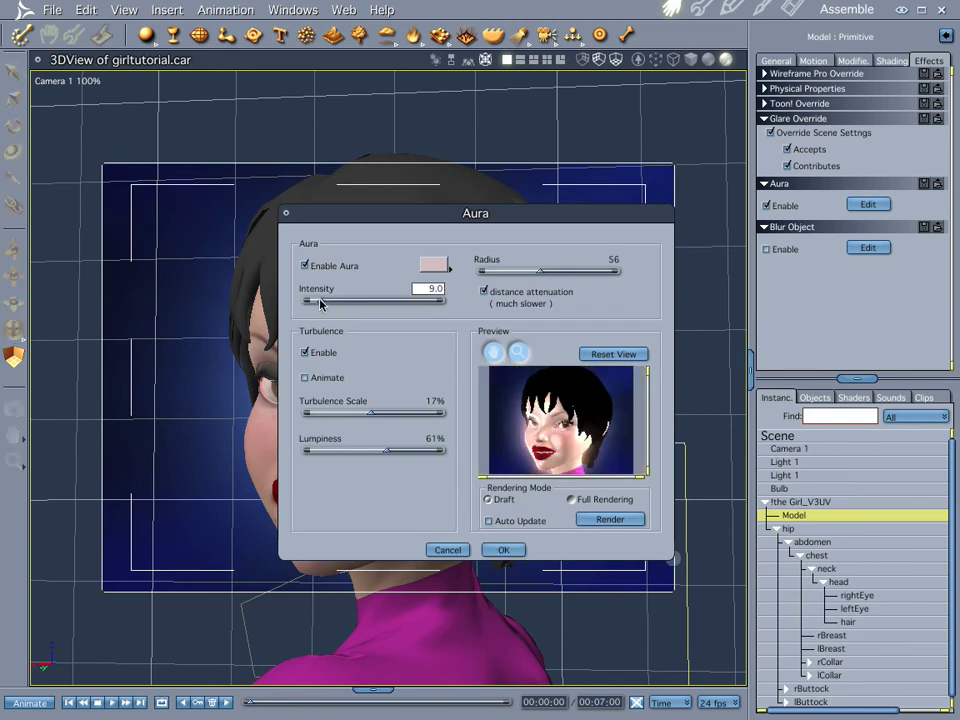
{"action": "left_click", "coordinate": [489, 522]}
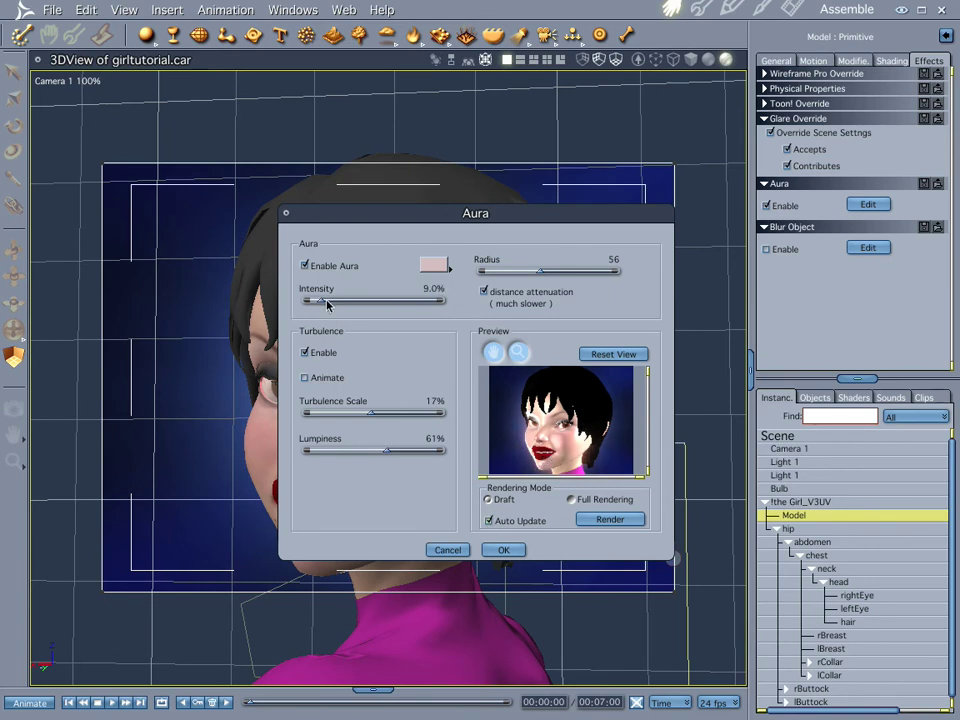
{"action": "left_click_drag", "start_coordinate": [330, 304], "coordinate": [335, 307]}
{"action": "left_click_drag", "start_coordinate": [540, 271], "coordinate": [510, 278]}
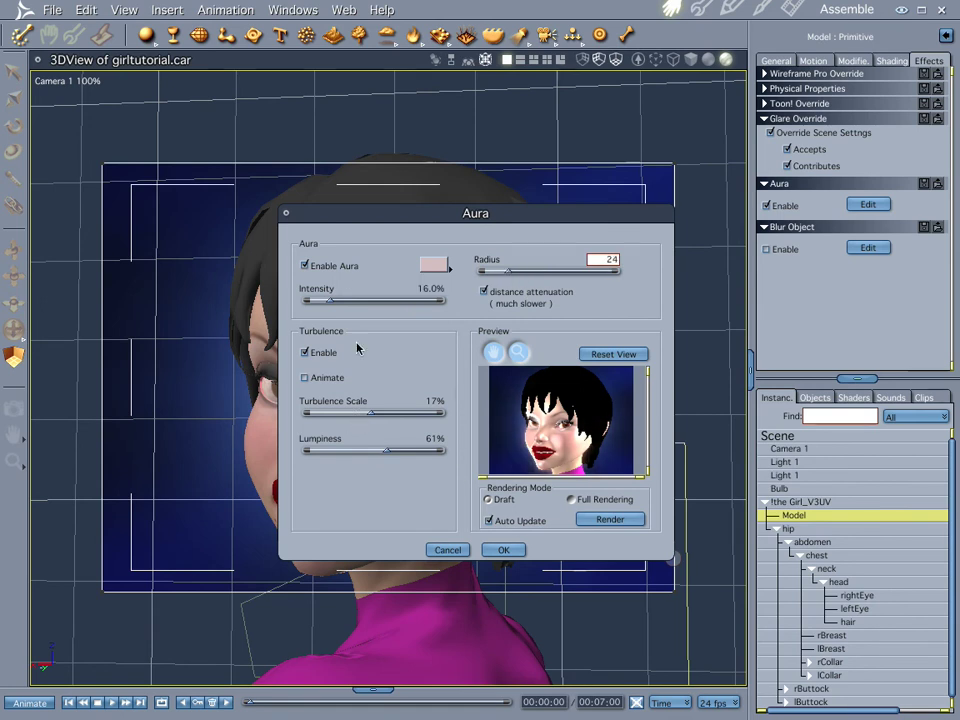
{"action": "left_click", "coordinate": [500, 551]}
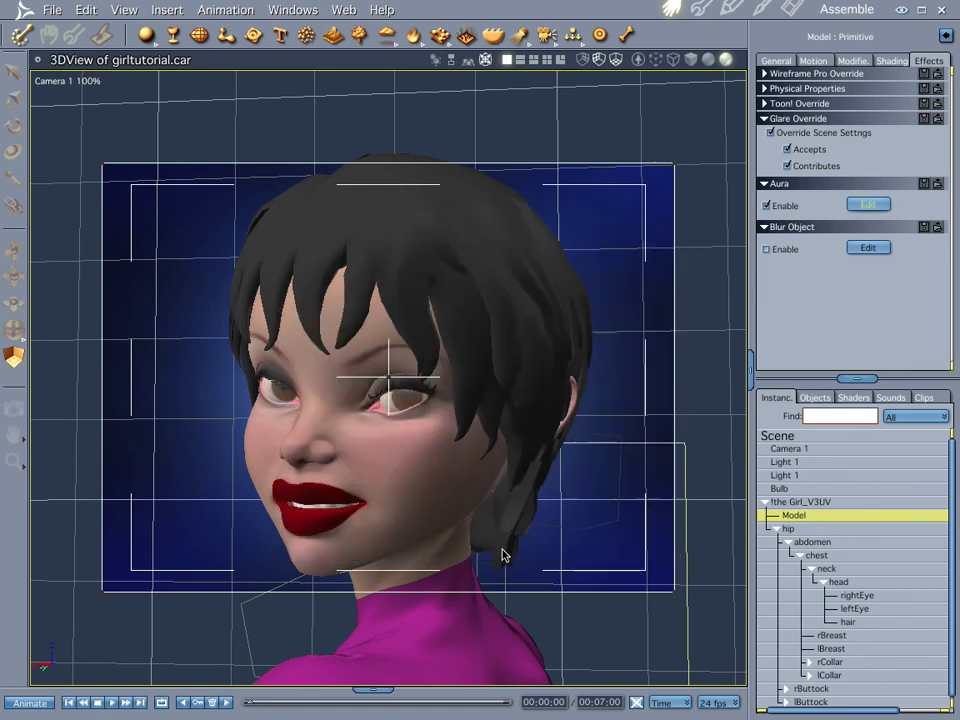
Step: Lower the Glow brightness of the SkinHead shader to 8%, trying 2% first, then render the scene and return to the Assemble room
{"action": "left_click", "coordinate": [852, 398]}
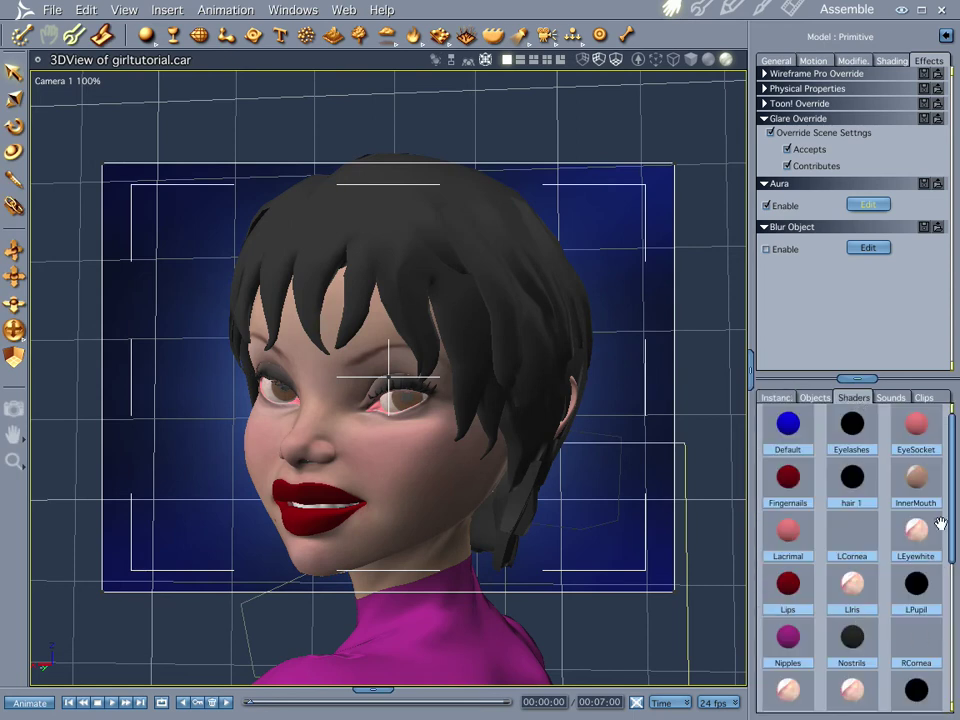
{"action": "scroll", "coordinate": [862, 545], "scroll_direction": "down", "scroll_amount": 6}
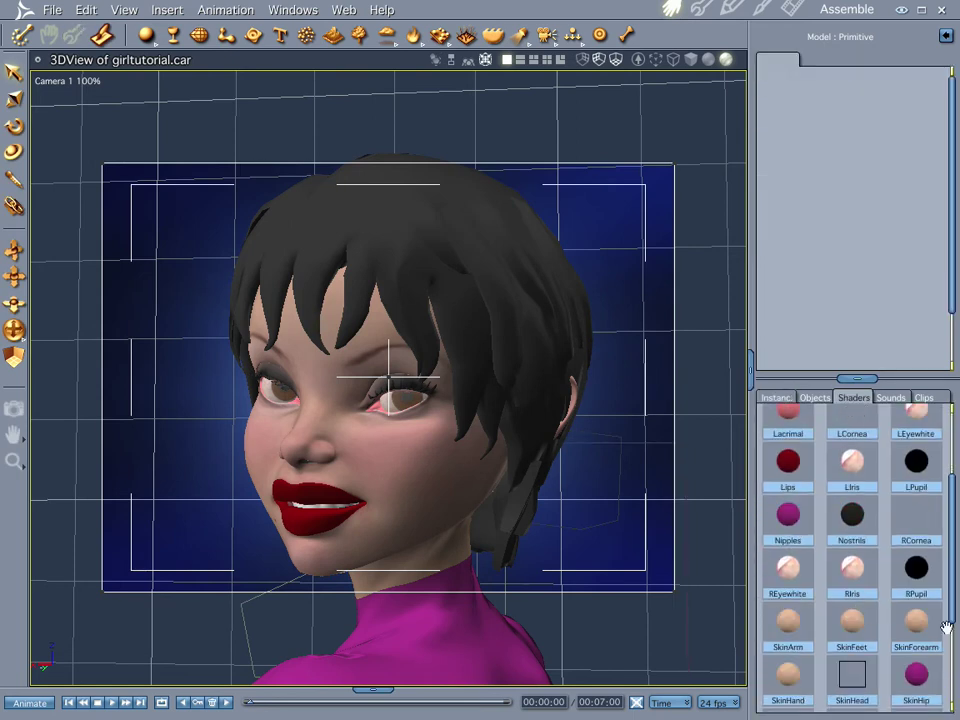
{"action": "double_click", "coordinate": [862, 545]}
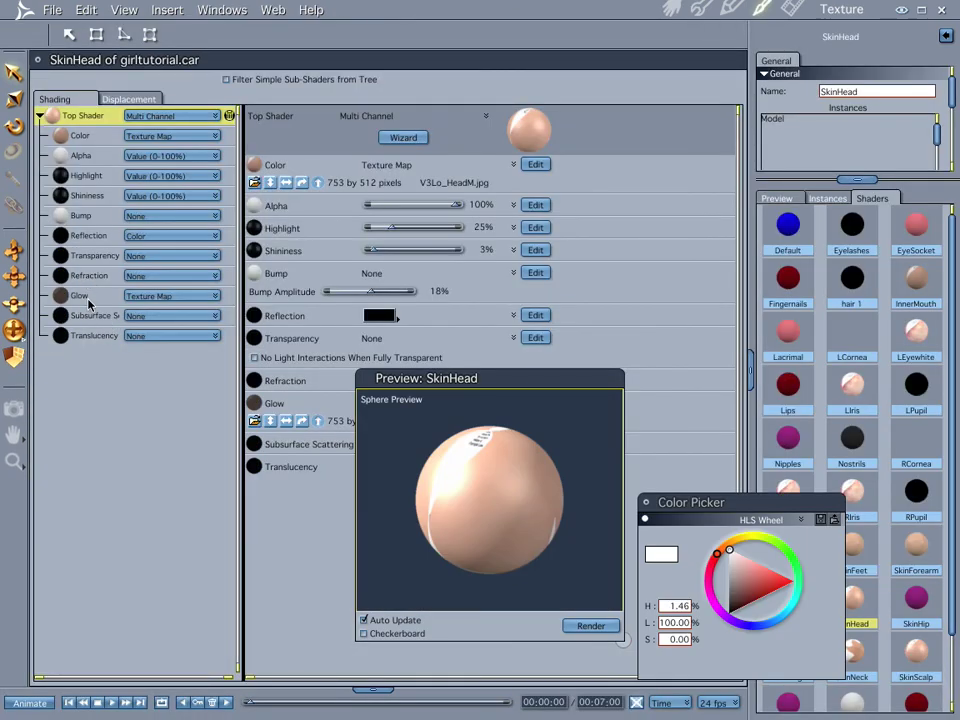
{"action": "left_click", "coordinate": [72, 296]}
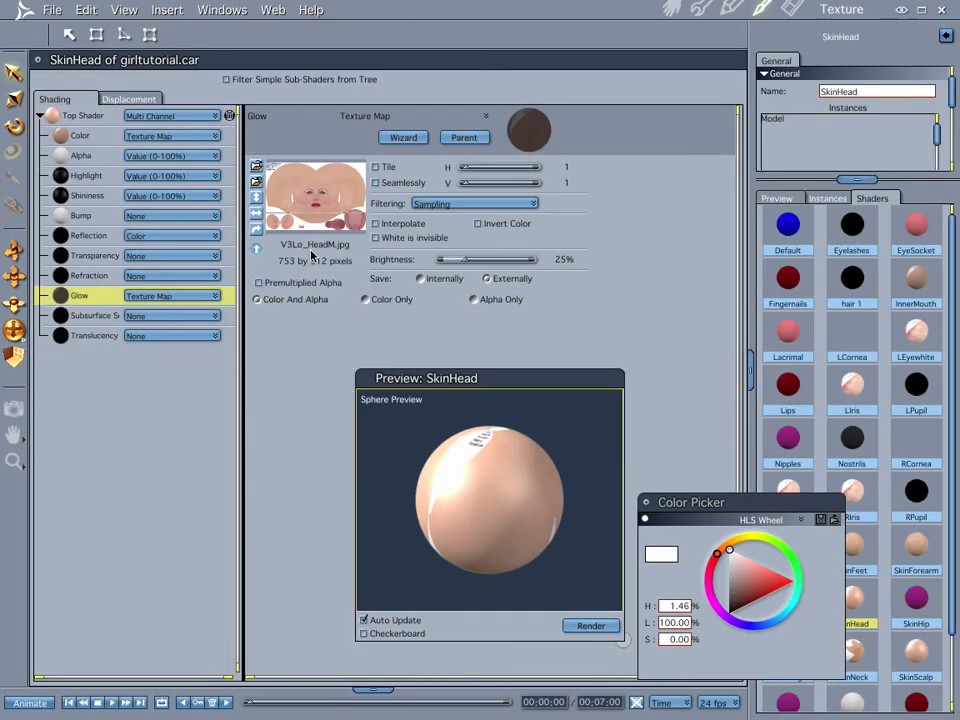
{"action": "left_click_drag", "start_coordinate": [465, 262], "coordinate": [451, 262]}
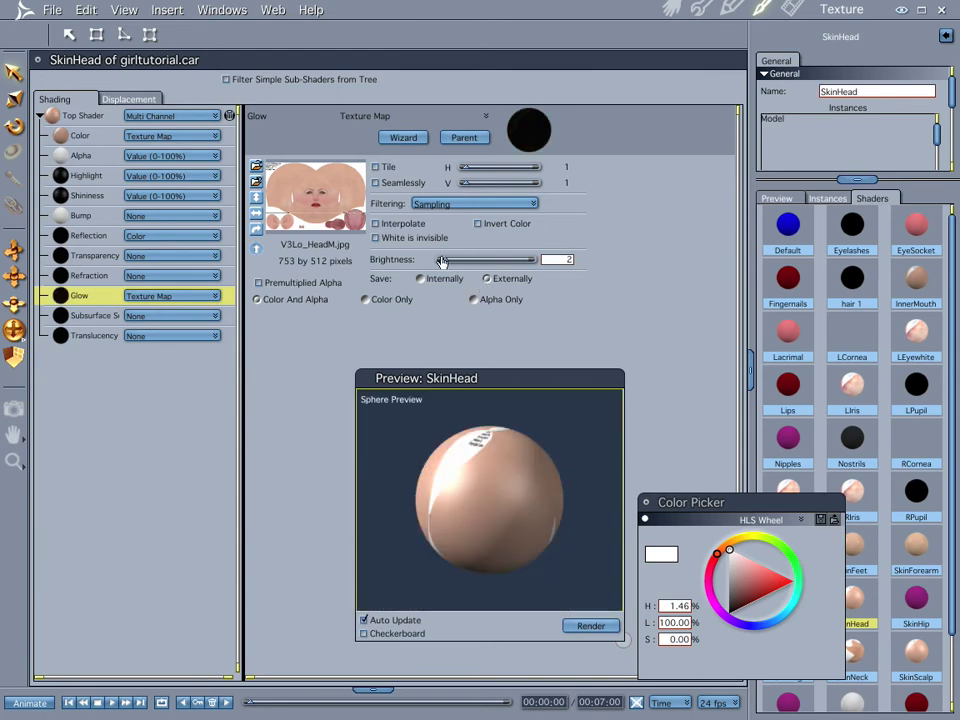
{"action": "left_click_drag", "start_coordinate": [448, 265], "coordinate": [453, 266]}
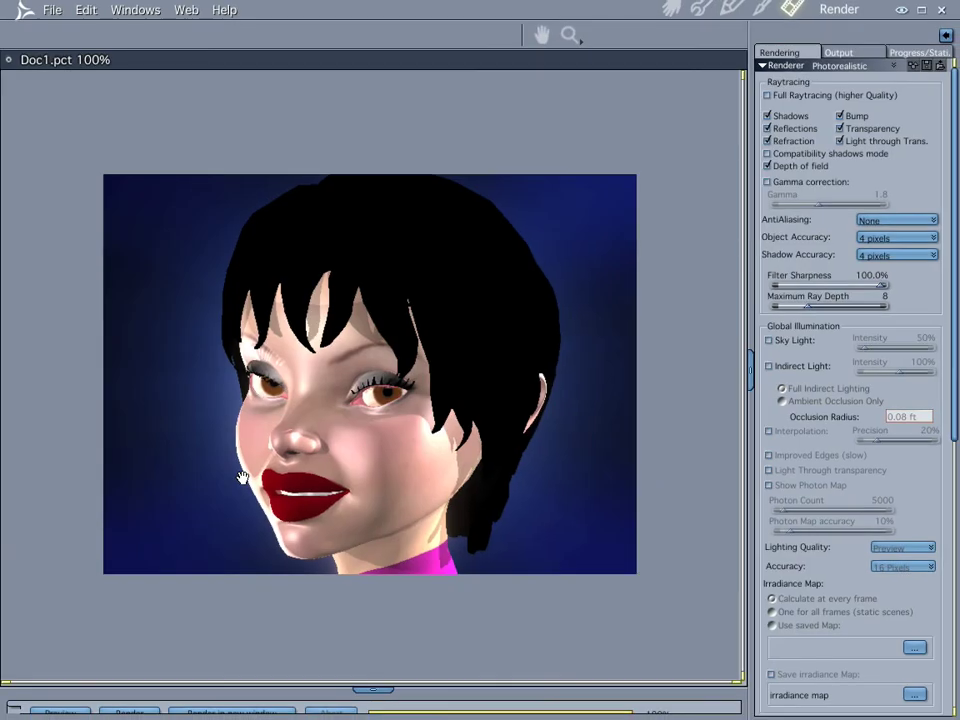
{"action": "left_click", "coordinate": [670, 8]}
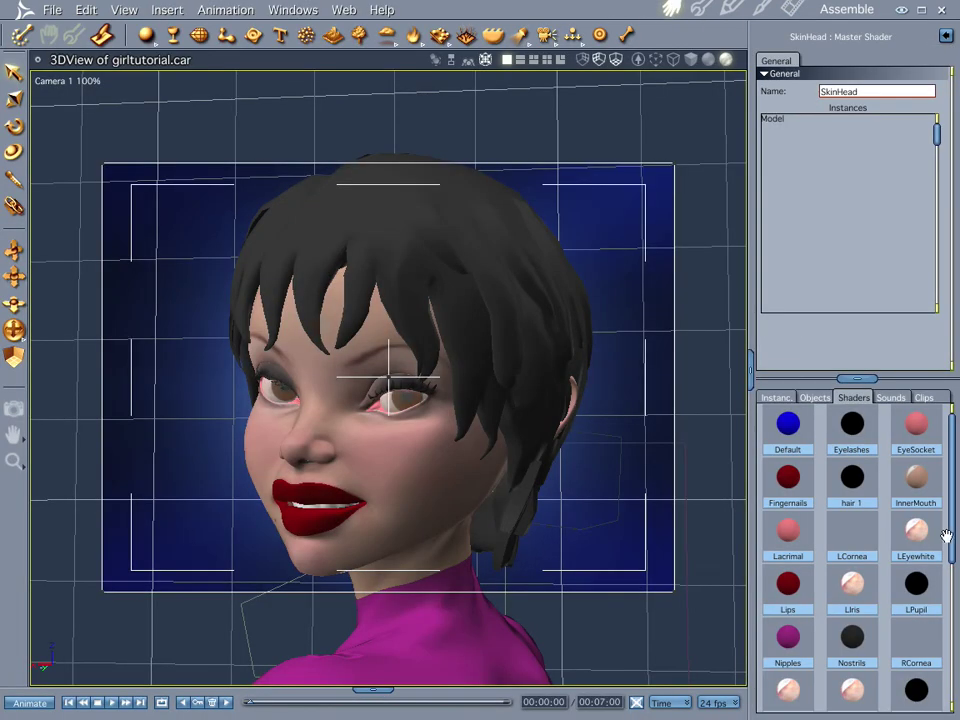
Step: Raise the SkinHead shader's Glow brightness to its maximum and render the scene from the Assemble room
{"action": "scroll", "coordinate": [825, 528], "scroll_direction": "down", "scroll_amount": 5}
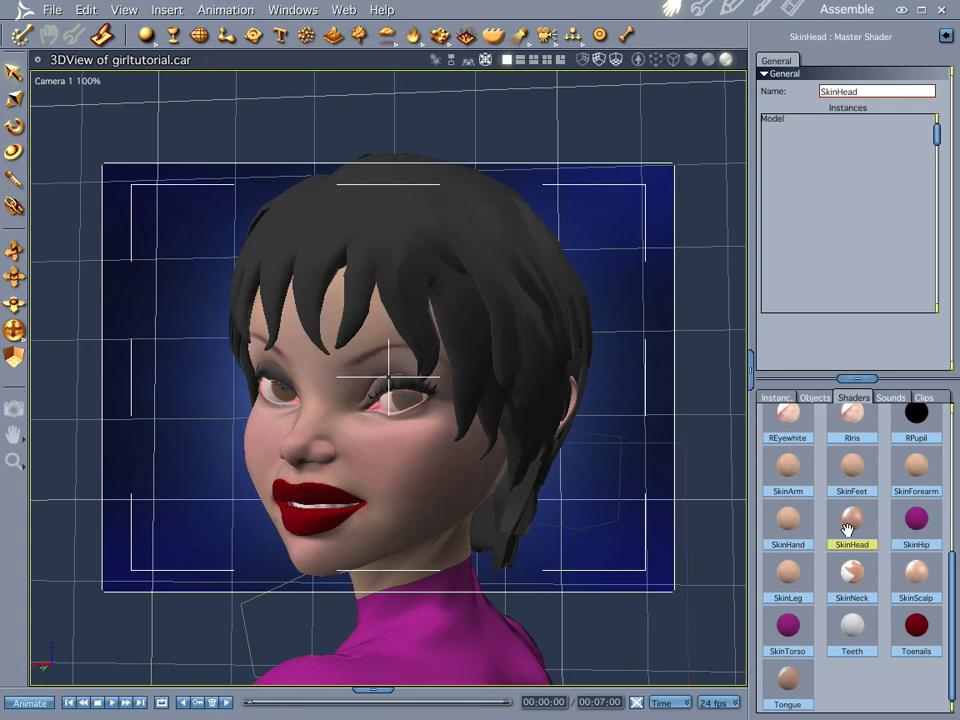
{"action": "double_click", "coordinate": [846, 527]}
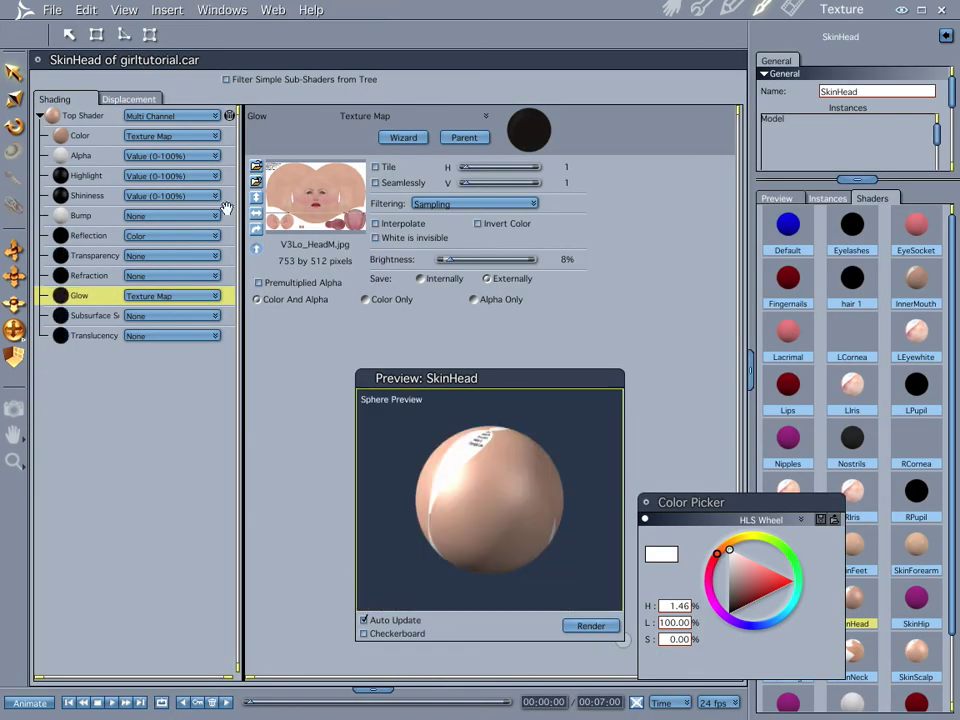
{"action": "left_click_drag", "start_coordinate": [447, 259], "coordinate": [548, 256]}
{"action": "left_click", "coordinate": [672, 8]}
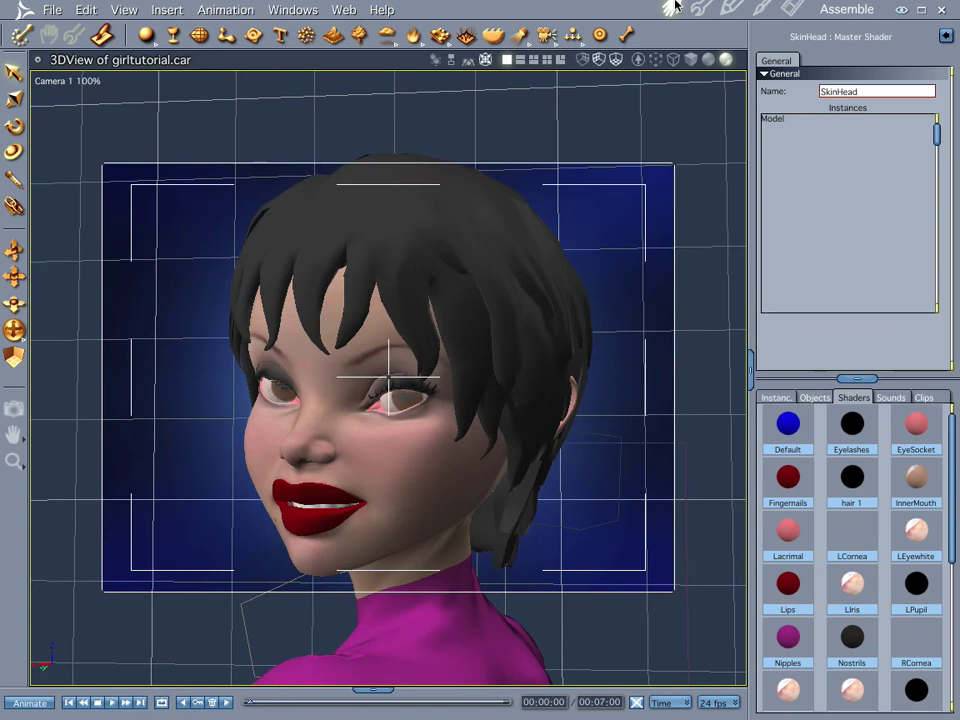
{"action": "key", "text": "ctrl+r"}
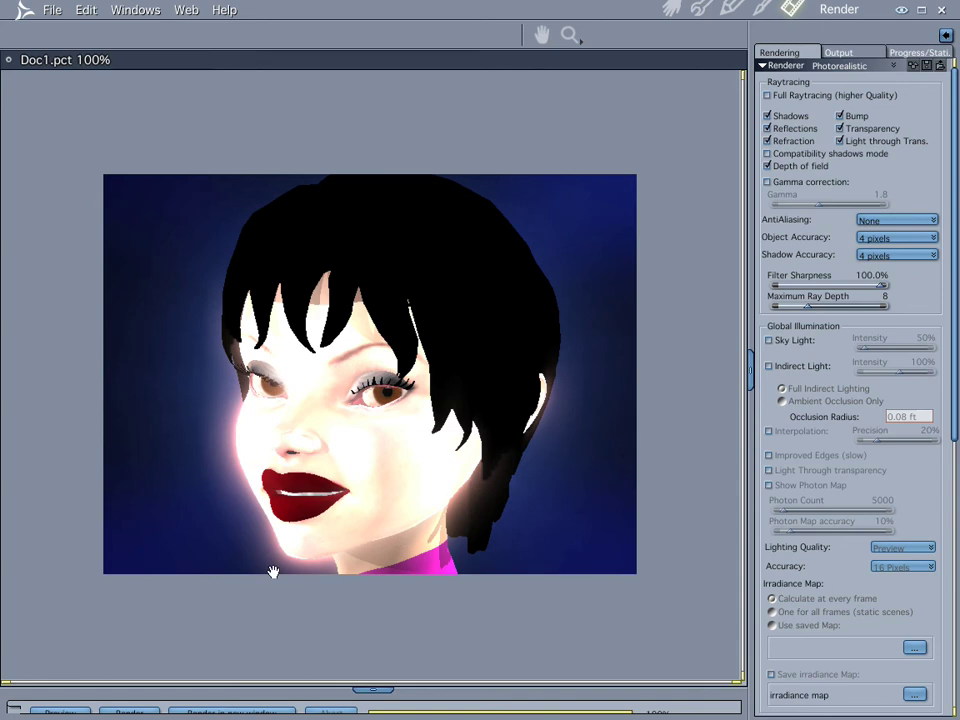
Step: Set the SkinHead shader's Glow brightness to 25% and return to the Assemble room
{"action": "left_click", "coordinate": [669, 8]}
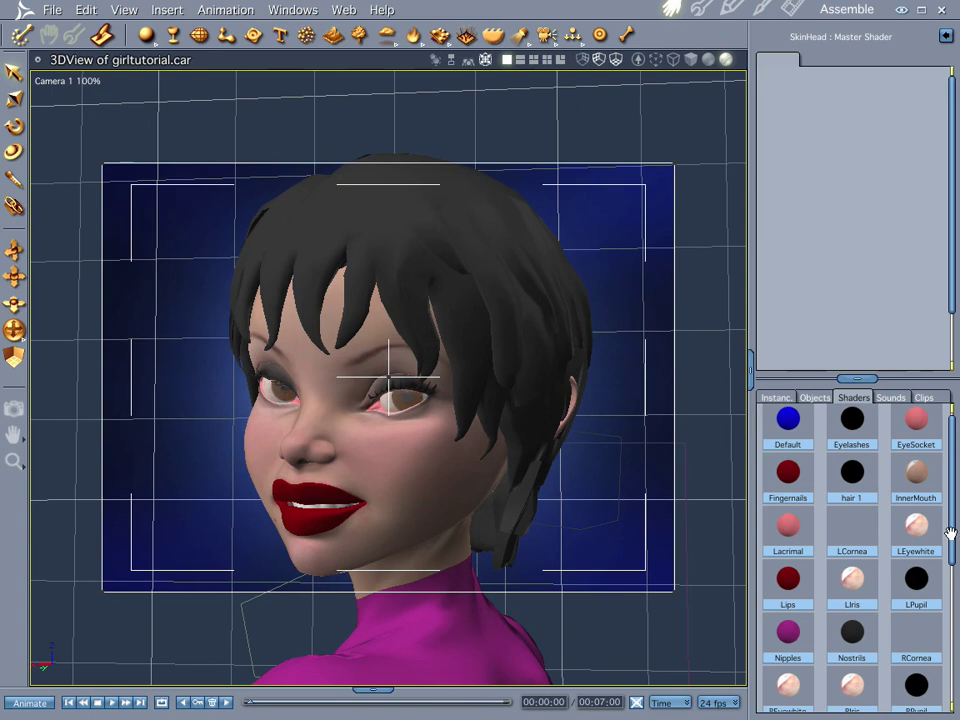
{"action": "scroll", "coordinate": [852, 555], "scroll_direction": "down", "scroll_amount": 5}
{"action": "double_click", "coordinate": [850, 525]}
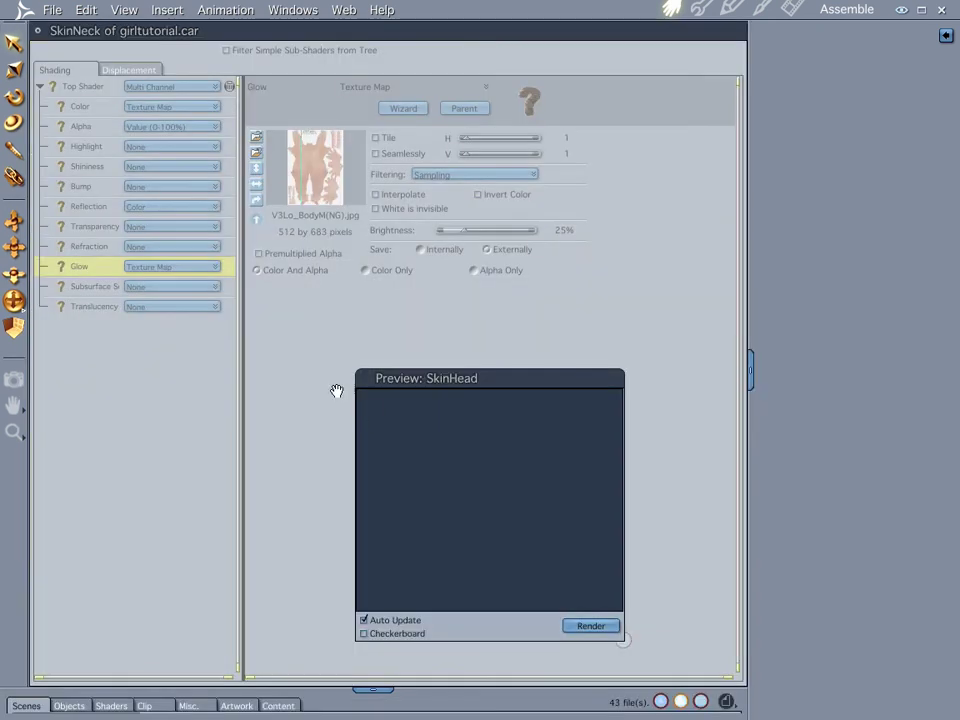
{"action": "left_click", "coordinate": [561, 260]}
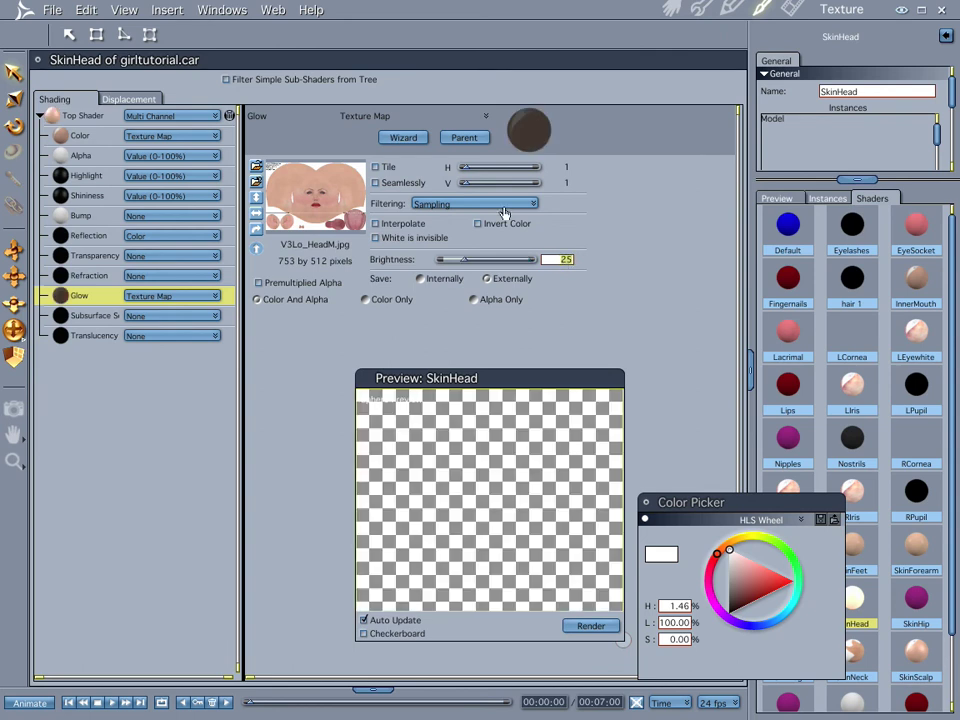
{"action": "left_click", "coordinate": [671, 10]}
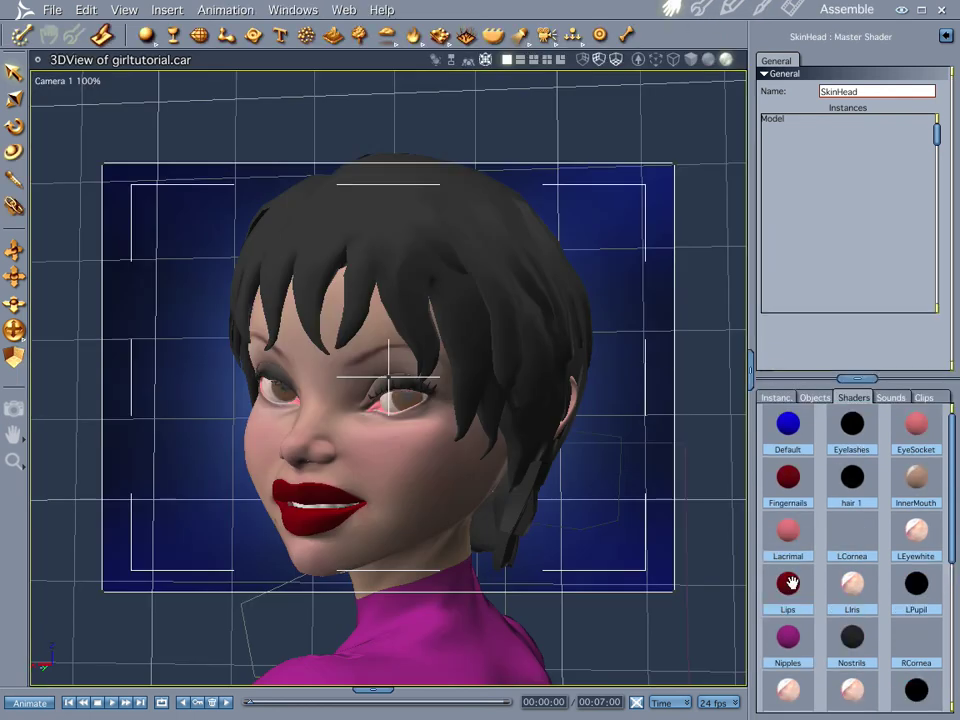
Step: Set the Model's aura to 66% intensity and radius 67 with automatic preview updates, trying 45% intensity first and toggling distance attenuation
{"action": "left_click", "coordinate": [778, 397]}
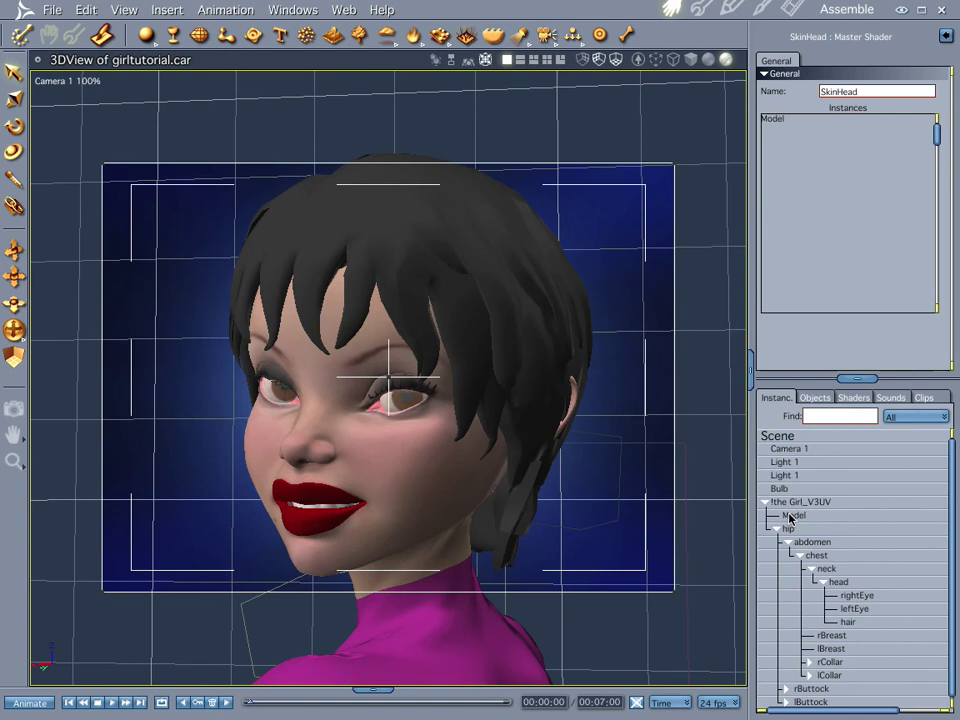
{"action": "left_click", "coordinate": [791, 515]}
{"action": "left_click", "coordinate": [928, 60]}
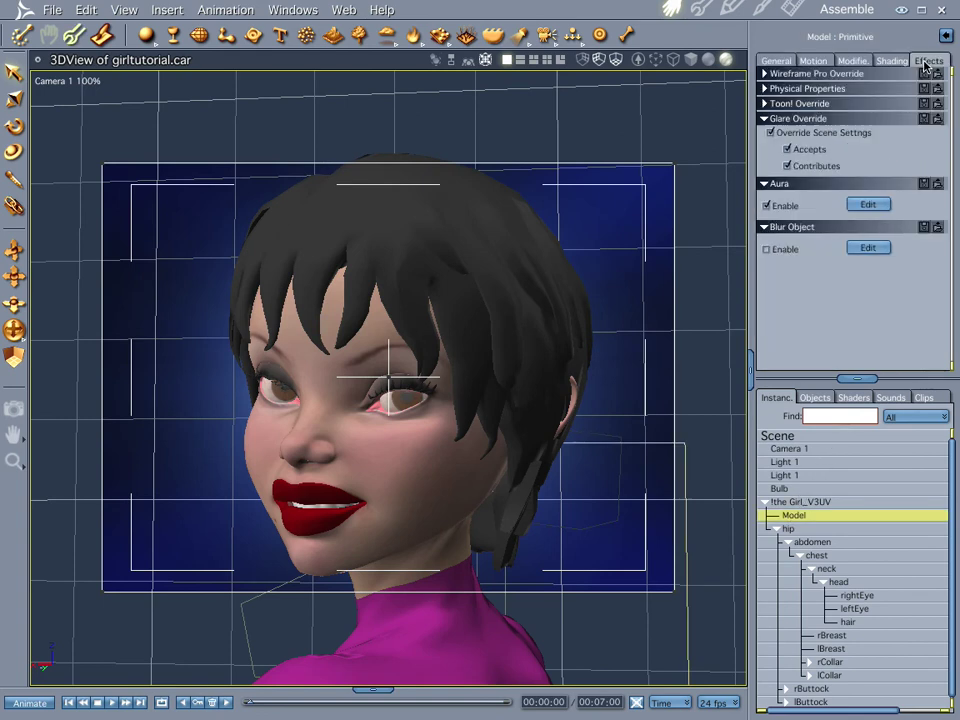
{"action": "left_click", "coordinate": [868, 204]}
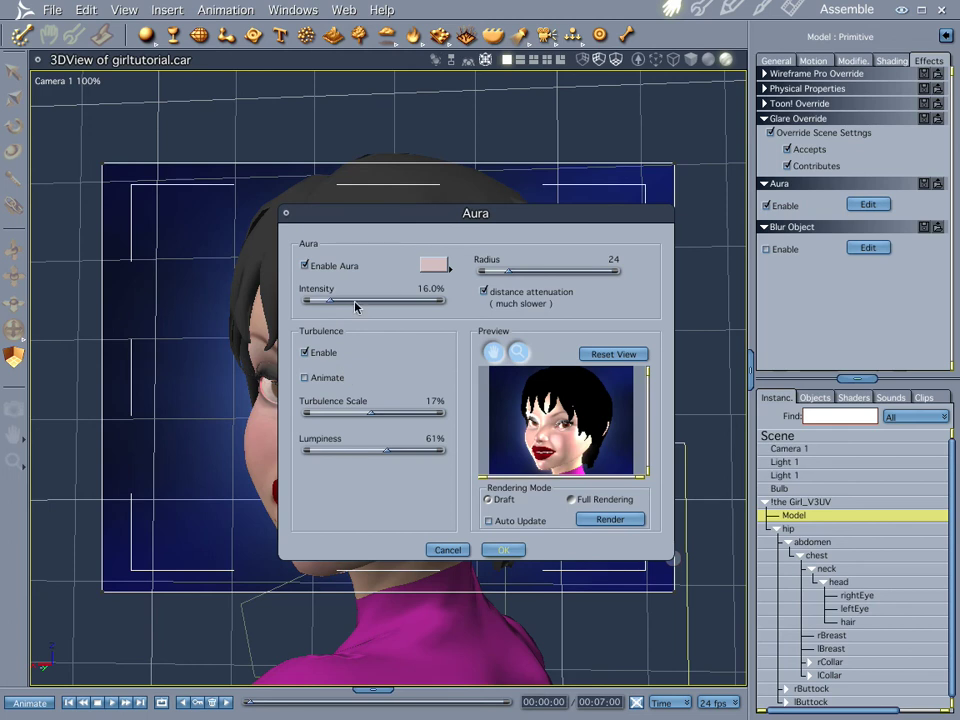
{"action": "left_click_drag", "start_coordinate": [335, 301], "coordinate": [367, 301]}
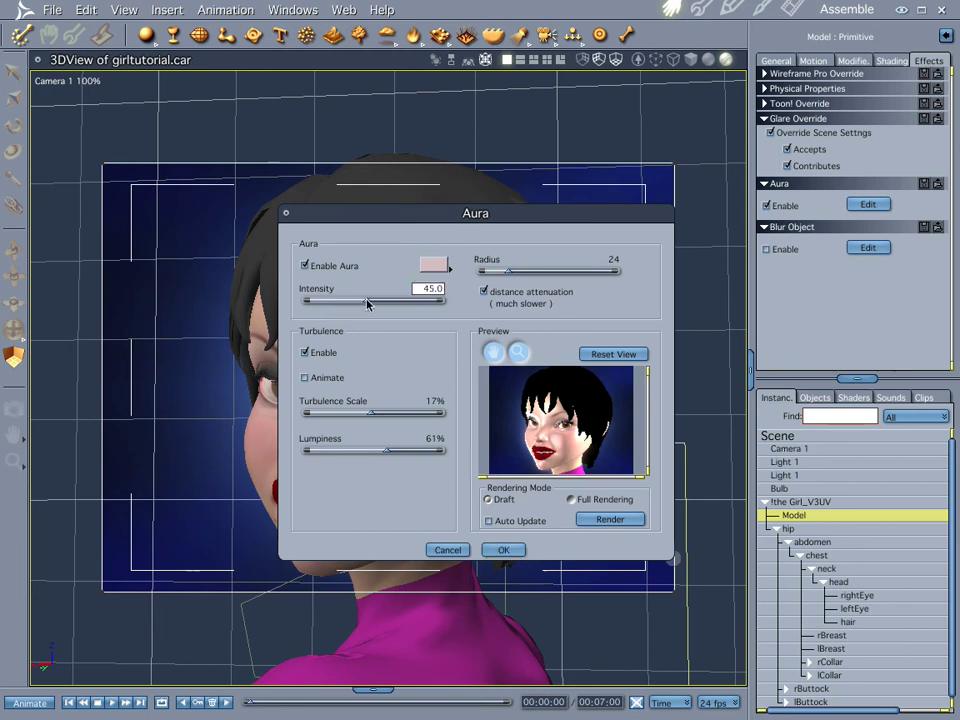
{"action": "left_click", "coordinate": [490, 521]}
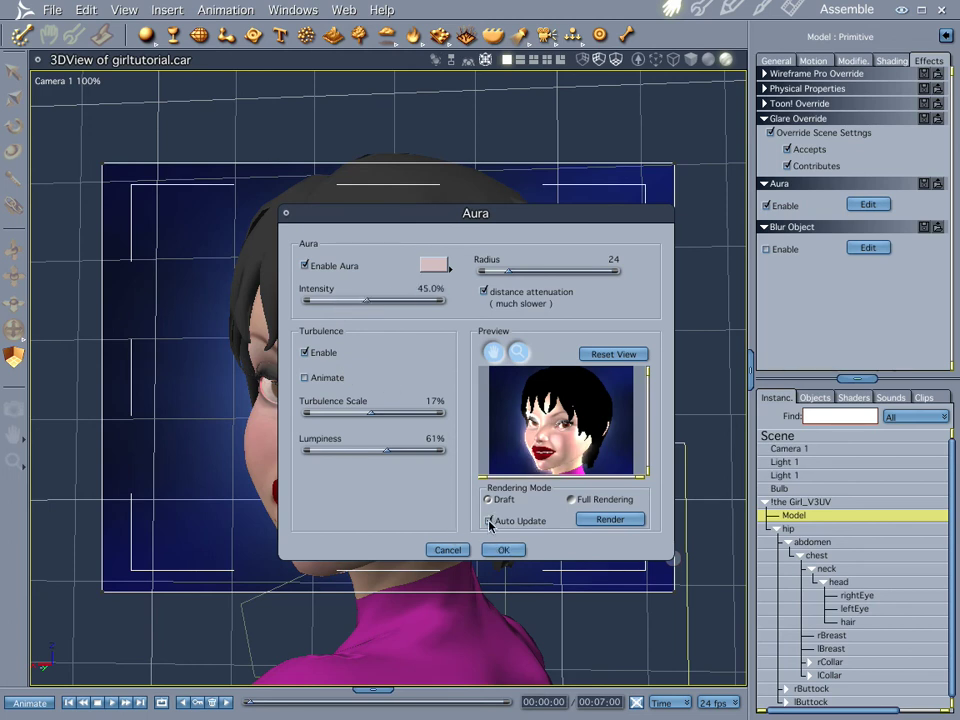
{"action": "left_click_drag", "start_coordinate": [365, 301], "coordinate": [393, 301]}
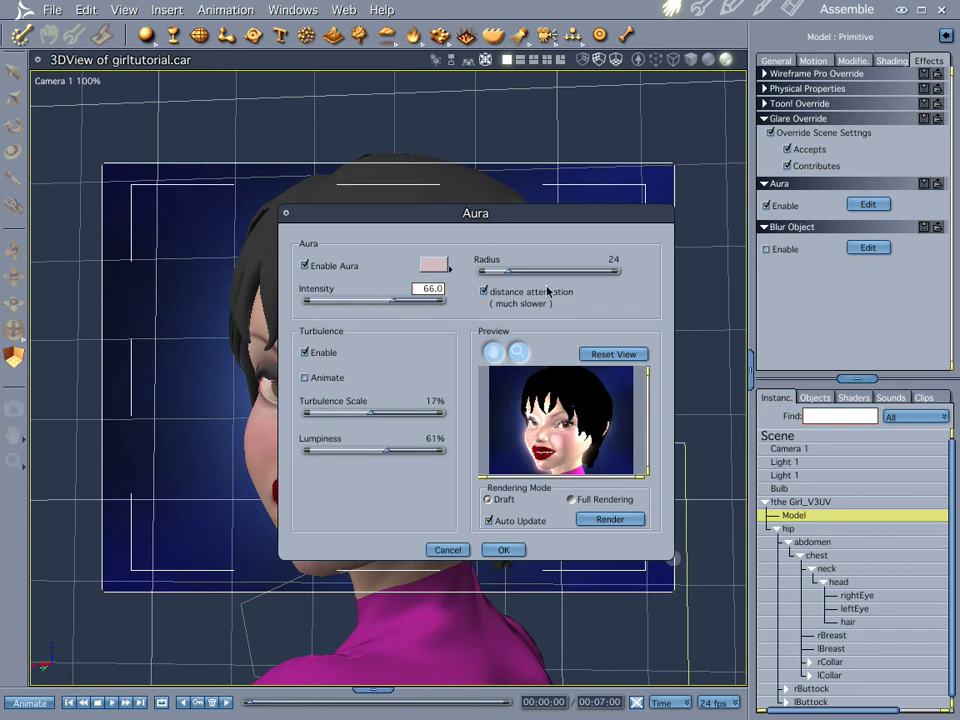
{"action": "left_click_drag", "start_coordinate": [508, 270], "coordinate": [551, 270]}
{"action": "left_click", "coordinate": [485, 292]}
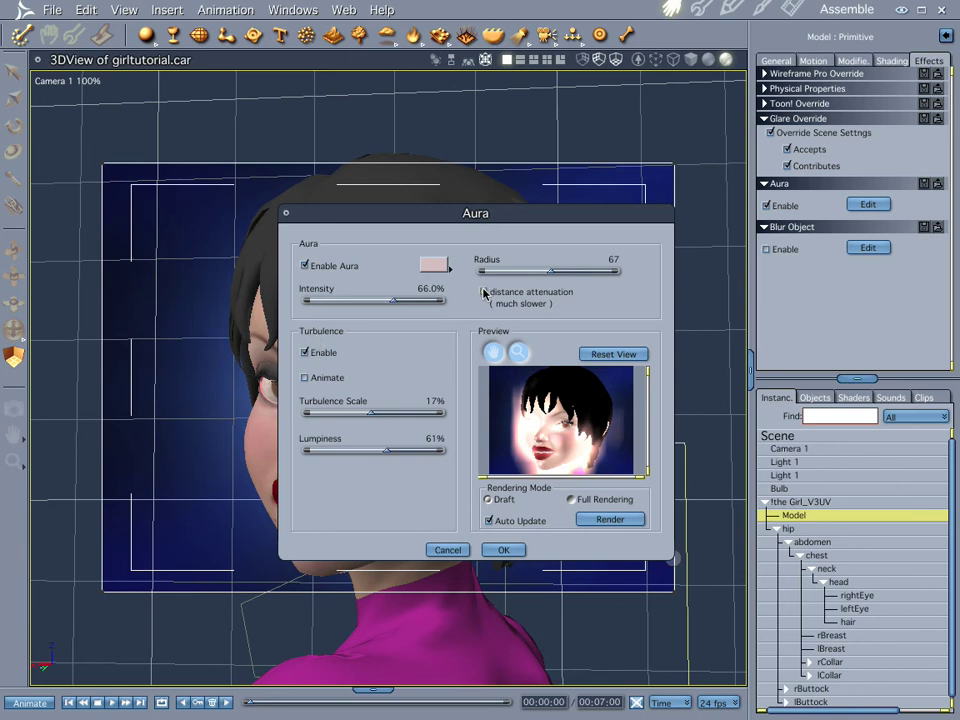
Step: Set the aura's turbulence scale to 9% and lumpiness to 51%, trying a scale of 100% first, and accept
{"action": "left_click_drag", "start_coordinate": [375, 413], "coordinate": [443, 420]}
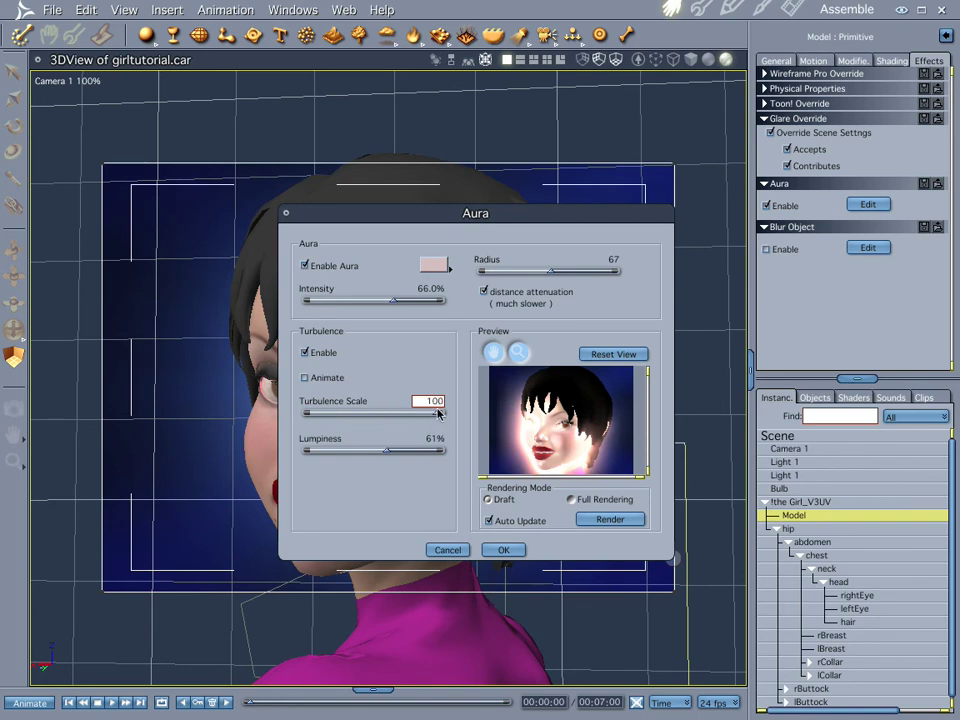
{"action": "left_click_drag", "start_coordinate": [440, 418], "coordinate": [348, 418]}
{"action": "left_click_drag", "start_coordinate": [390, 455], "coordinate": [374, 454]}
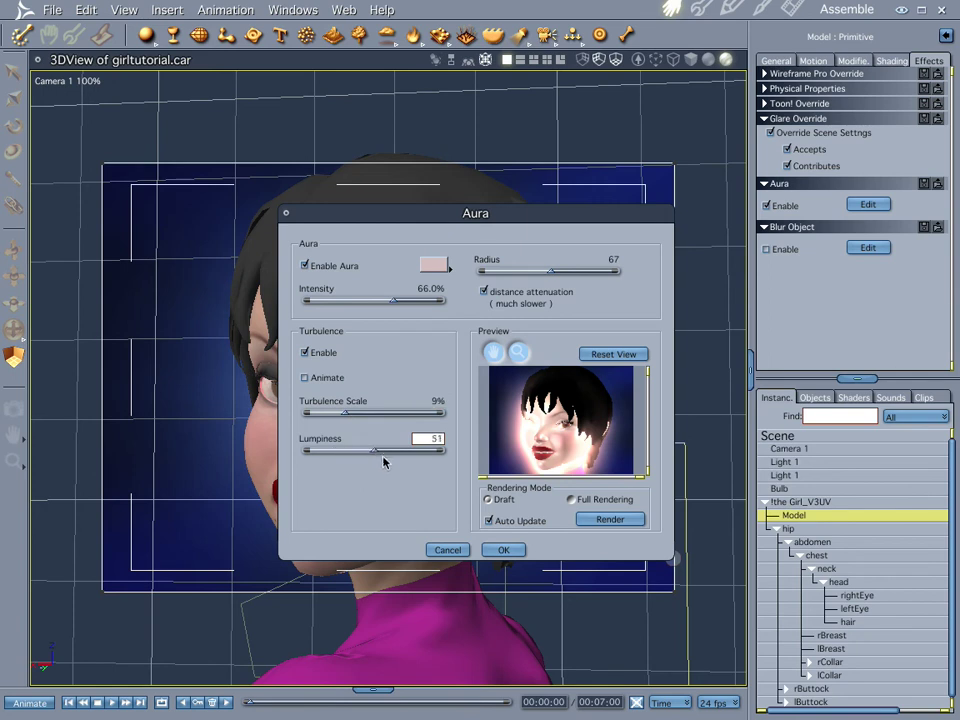
{"action": "left_click", "coordinate": [504, 550]}
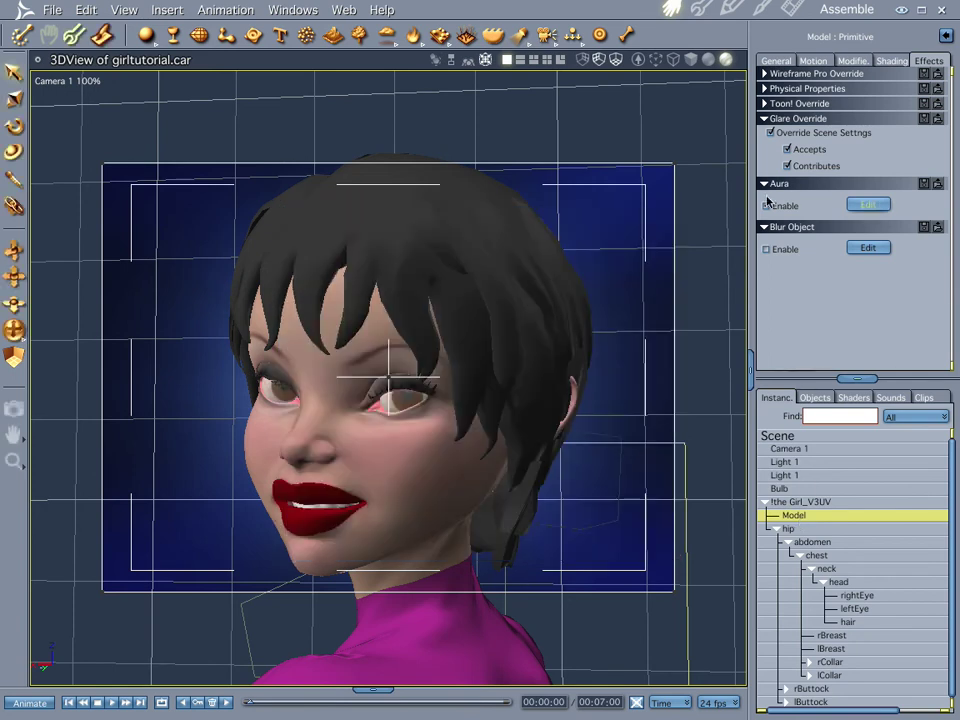
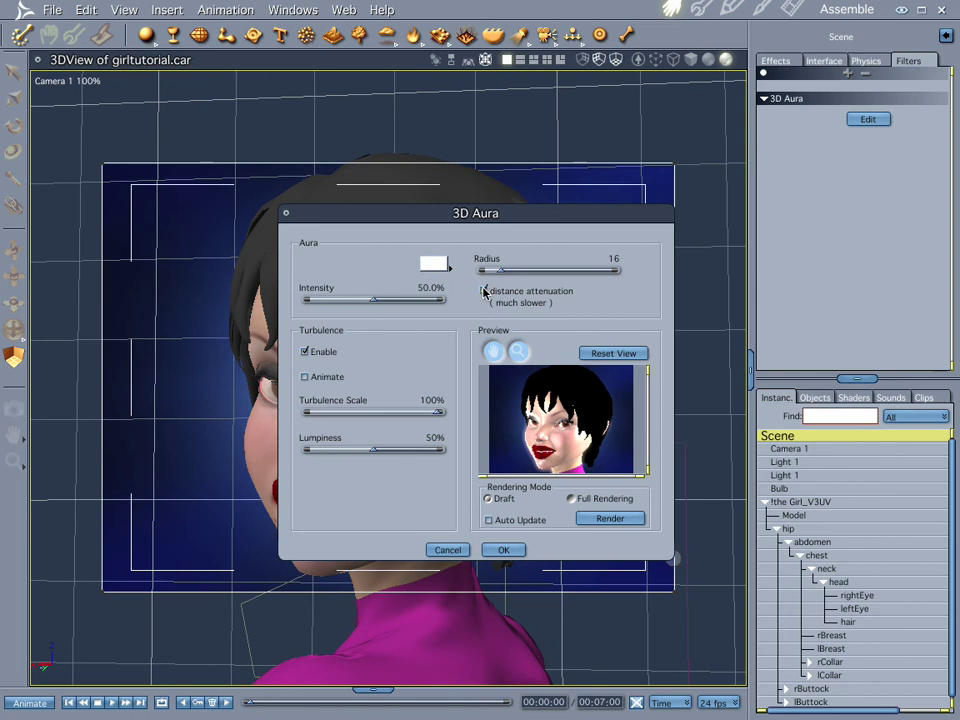
Step: Set the scene's 3D Aura filter to radius 72 and intensity 24% with automatic preview updates, trying radius 40 first, and accept
{"action": "left_click_drag", "start_coordinate": [500, 270], "coordinate": [527, 272]}
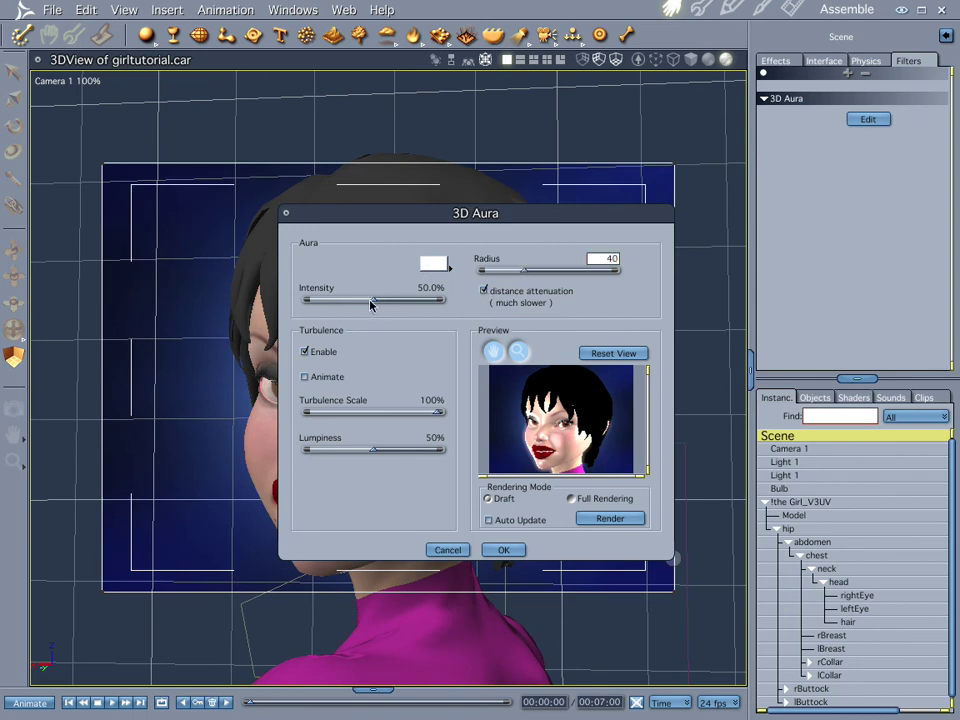
{"action": "left_click_drag", "start_coordinate": [371, 305], "coordinate": [340, 305]}
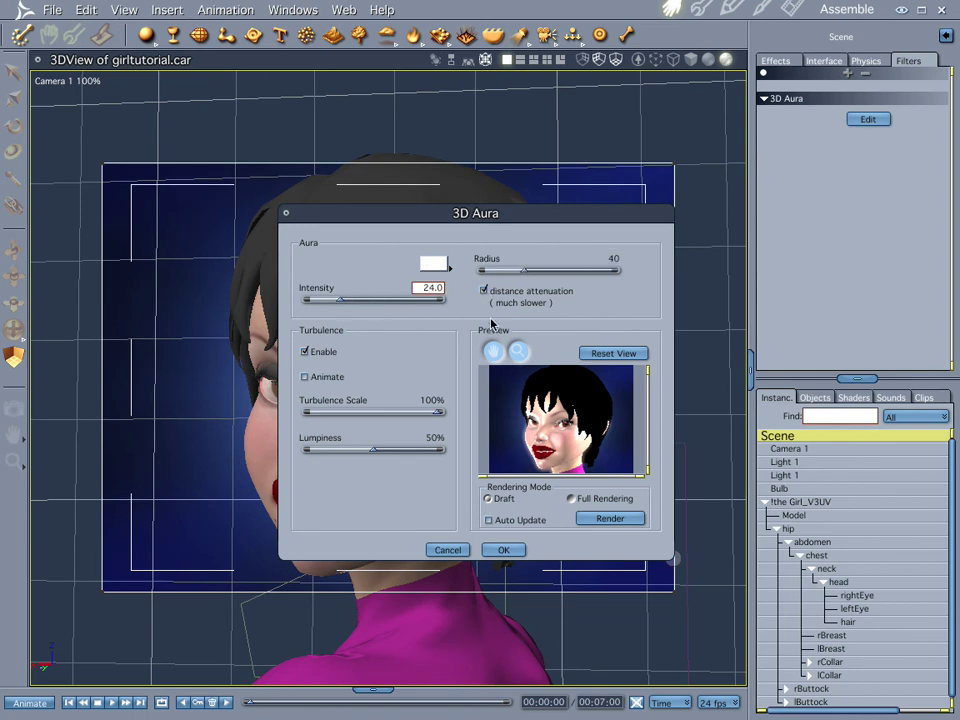
{"action": "left_click", "coordinate": [489, 520]}
{"action": "left_click_drag", "start_coordinate": [507, 273], "coordinate": [561, 272]}
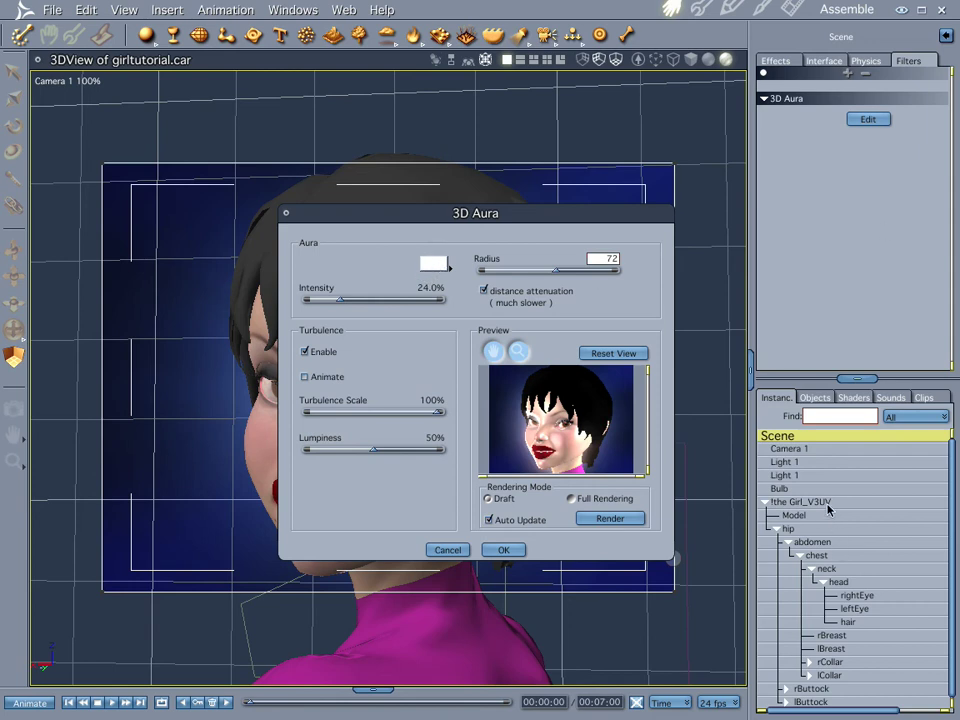
{"action": "left_click", "coordinate": [512, 548]}
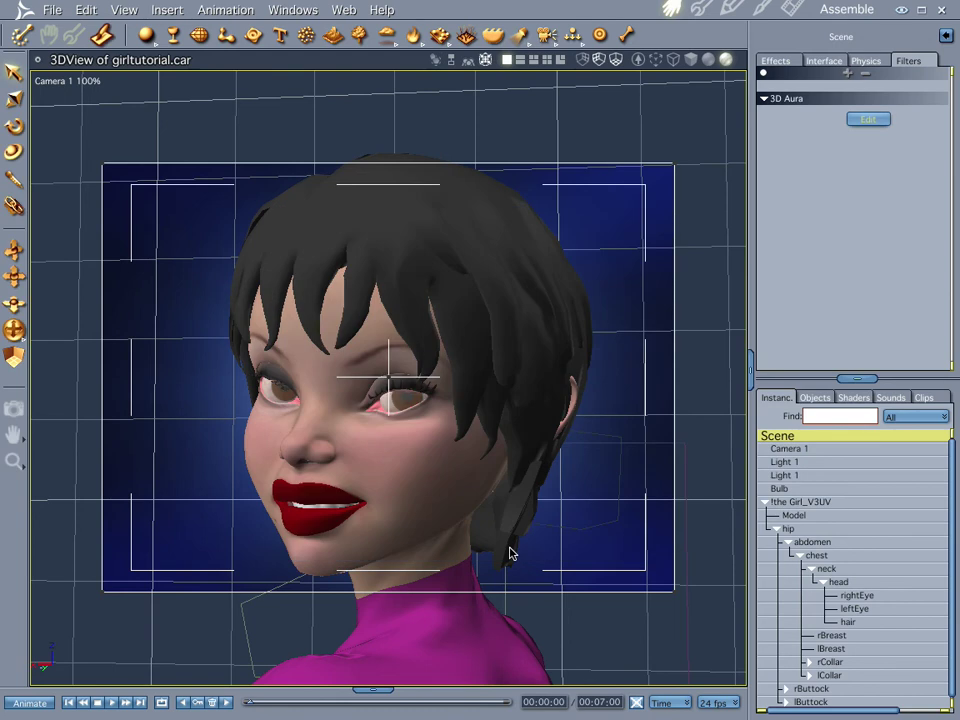
Step: Start rendering the scene, abort the render and return to the Assemble room
{"action": "key", "text": "ctrl+r"}
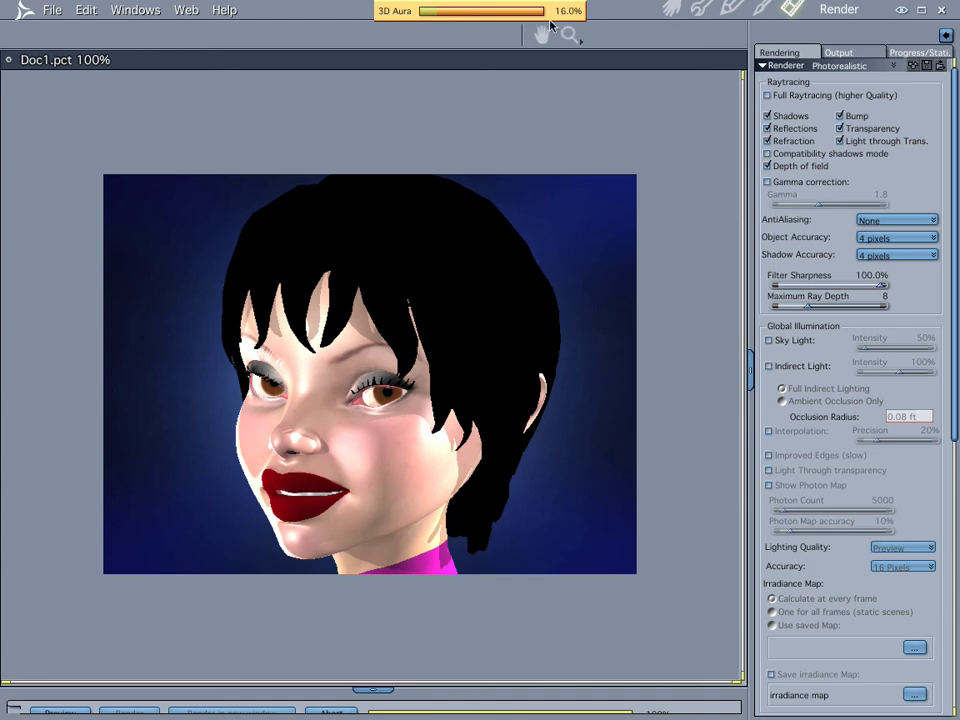
{"action": "key", "text": "Escape"}
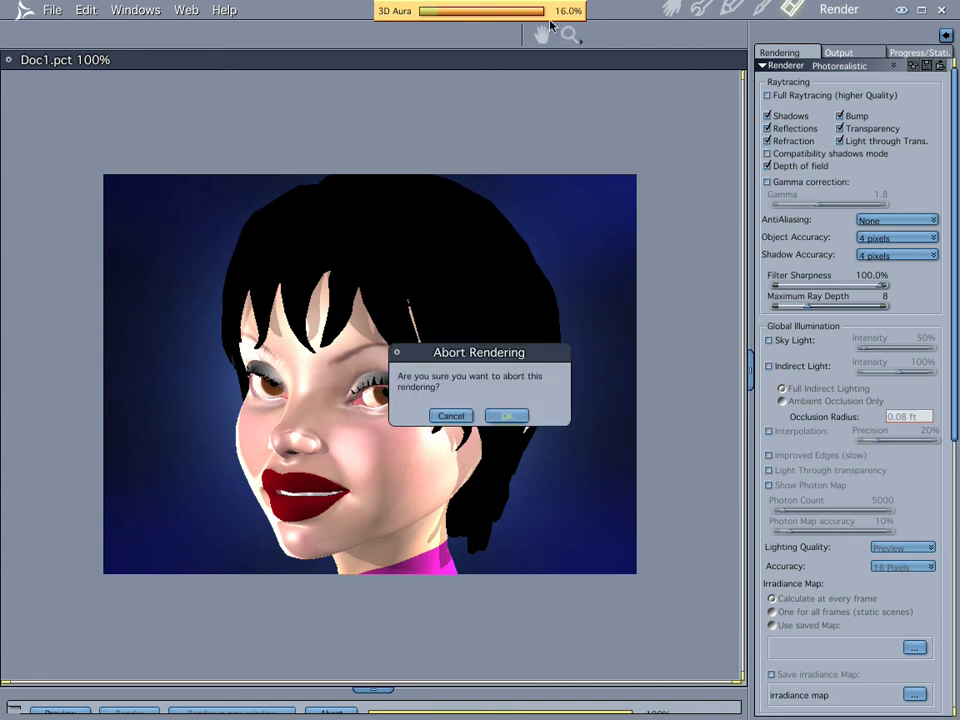
{"action": "key", "text": "Return"}
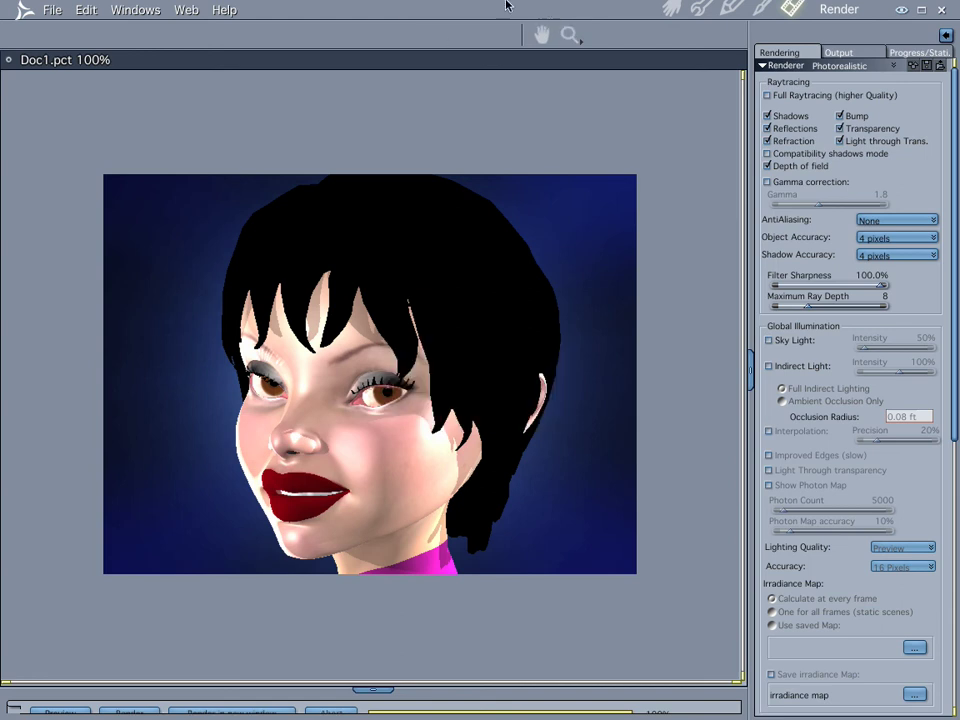
{"action": "left_click", "coordinate": [669, 9]}
Step: Set the scene's 3D Aura filter to radius 48 and intensity 13%, trying radius 24 first, and render the scene from the Assemble room
{"action": "left_click", "coordinate": [868, 119]}
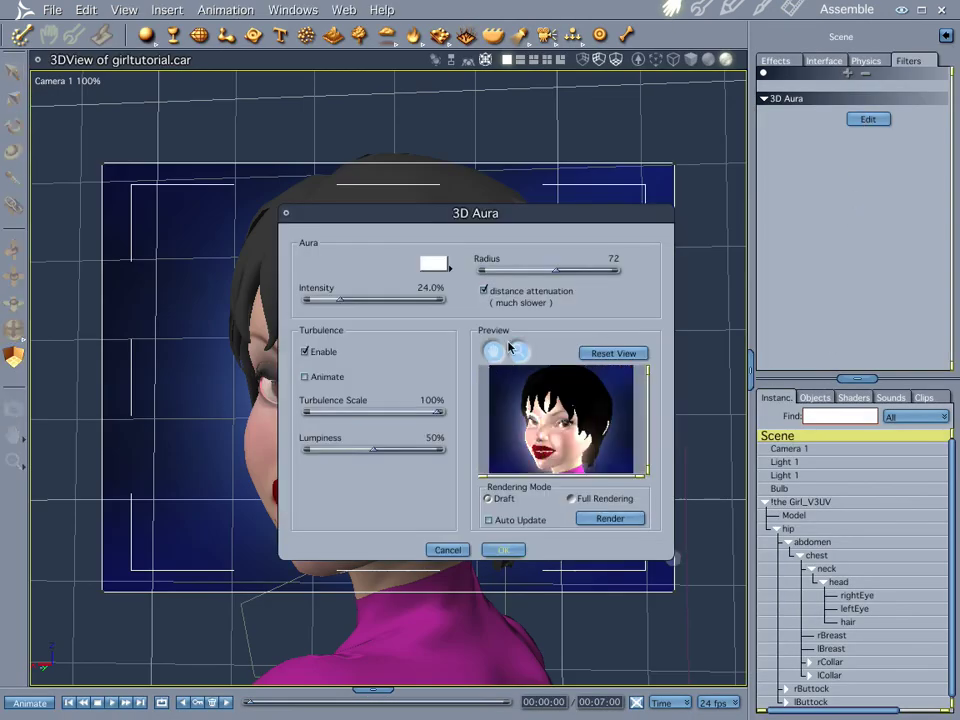
{"action": "left_click_drag", "start_coordinate": [560, 281], "coordinate": [510, 276]}
{"action": "left_click_drag", "start_coordinate": [331, 300], "coordinate": [323, 300]}
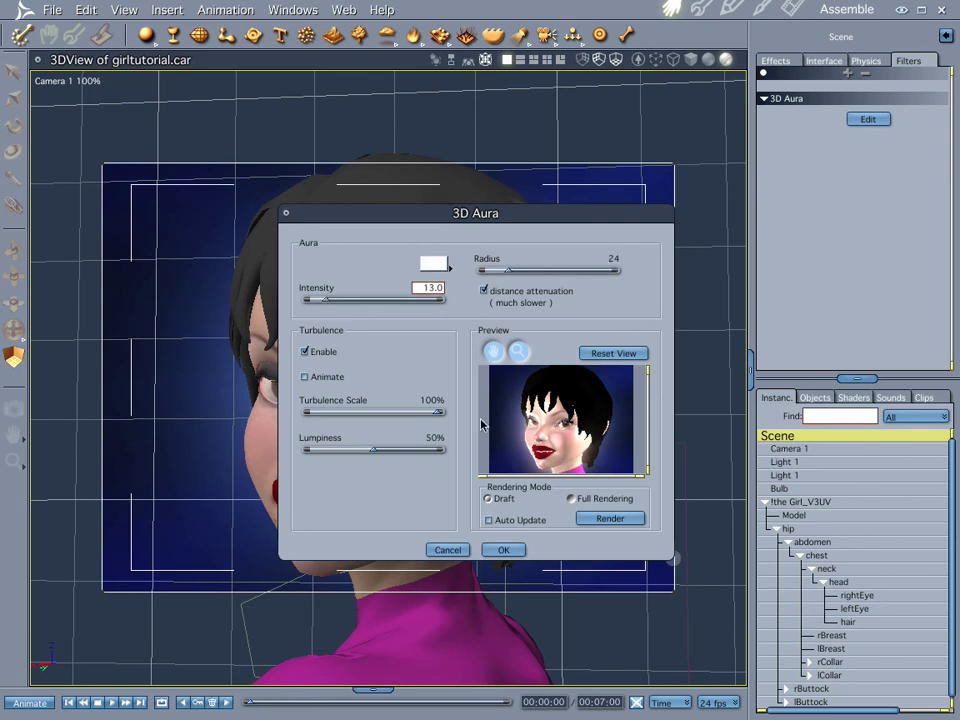
{"action": "left_click", "coordinate": [489, 520]}
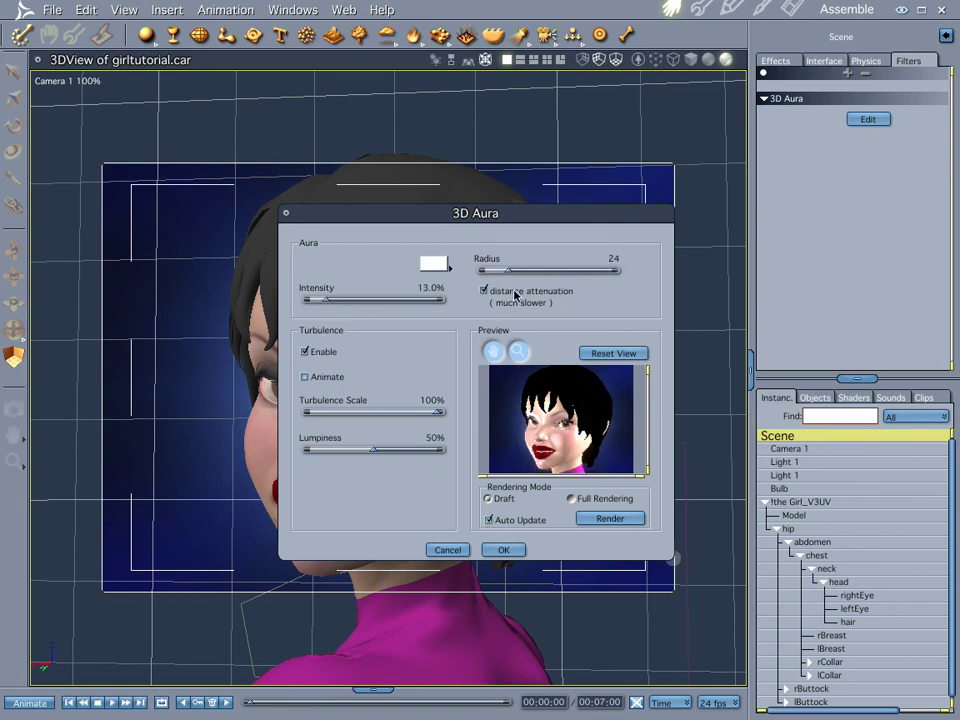
{"action": "left_click_drag", "start_coordinate": [508, 270], "coordinate": [531, 270]}
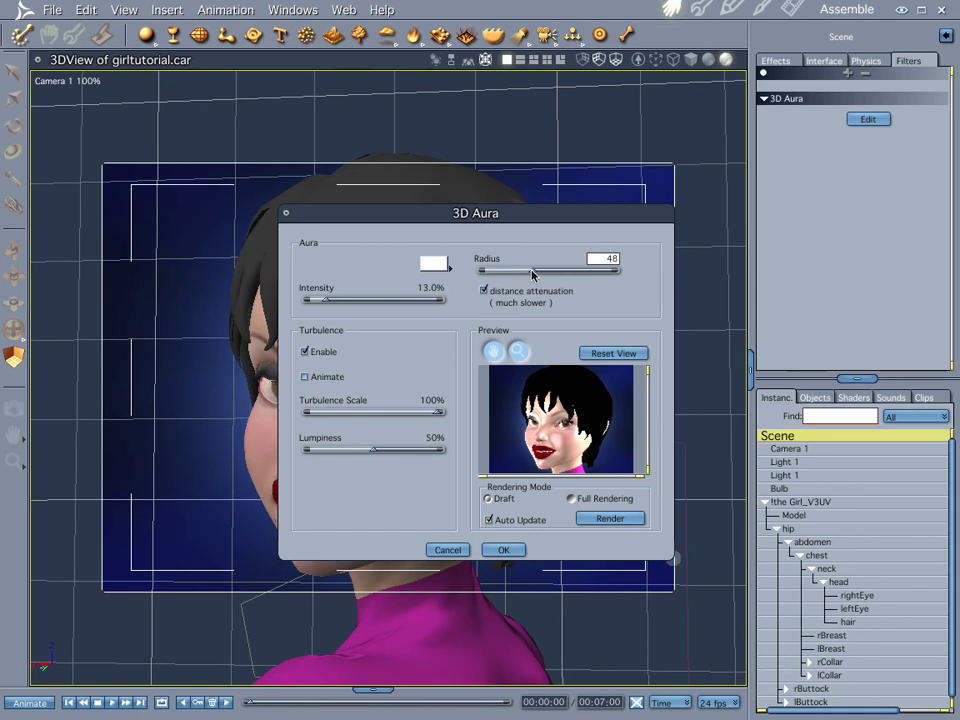
{"action": "left_click", "coordinate": [504, 550]}
{"action": "key", "text": "ctrl+r"}
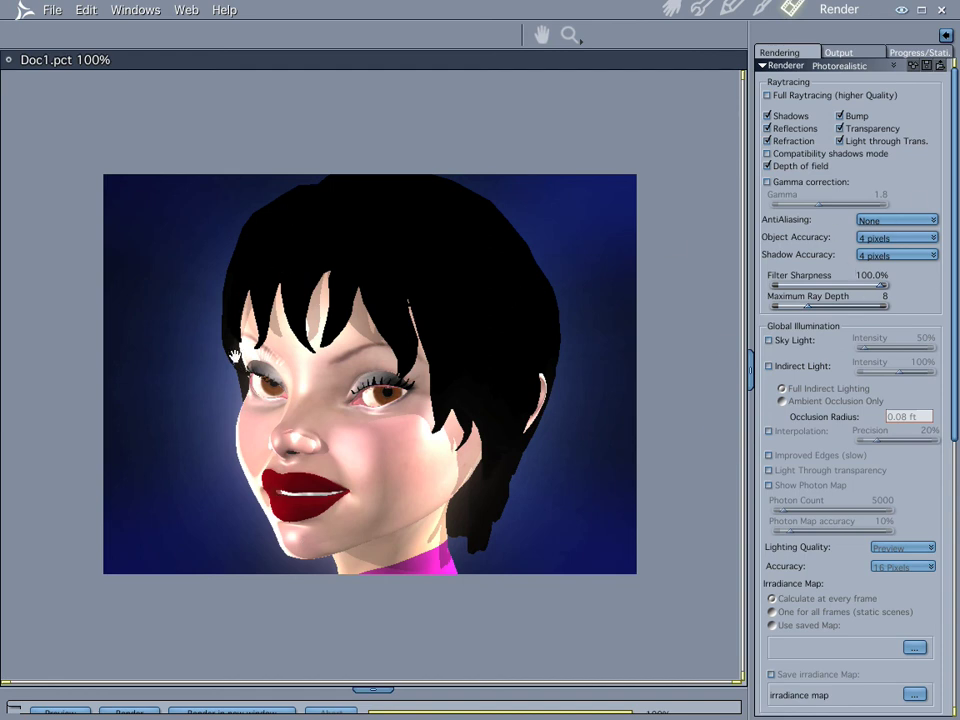
{"action": "left_click", "coordinate": [670, 8]}
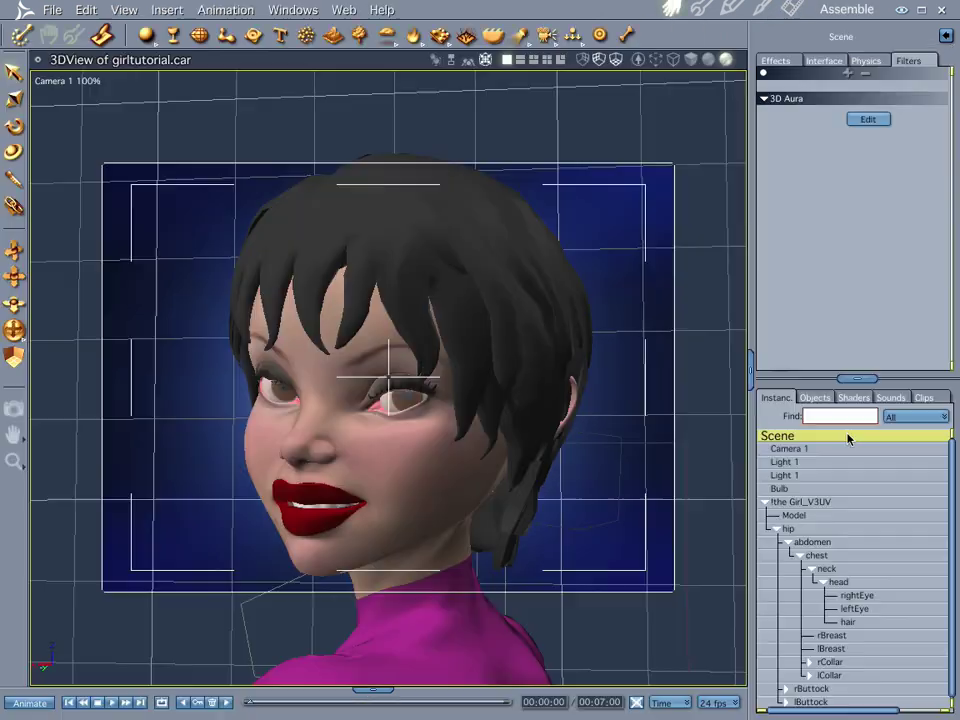
Step: Remove the 3D Aura filter from the scene and add the Glare filter in its place
{"action": "left_click", "coordinate": [791, 100]}
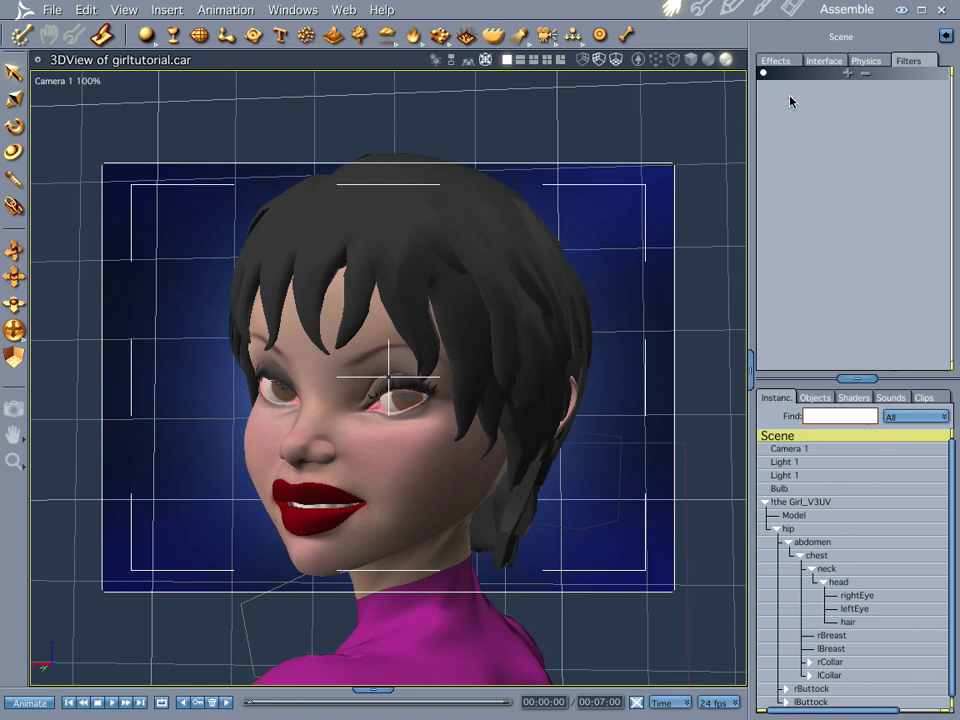
{"action": "left_click", "coordinate": [852, 74]}
{"action": "left_click", "coordinate": [843, 75]}
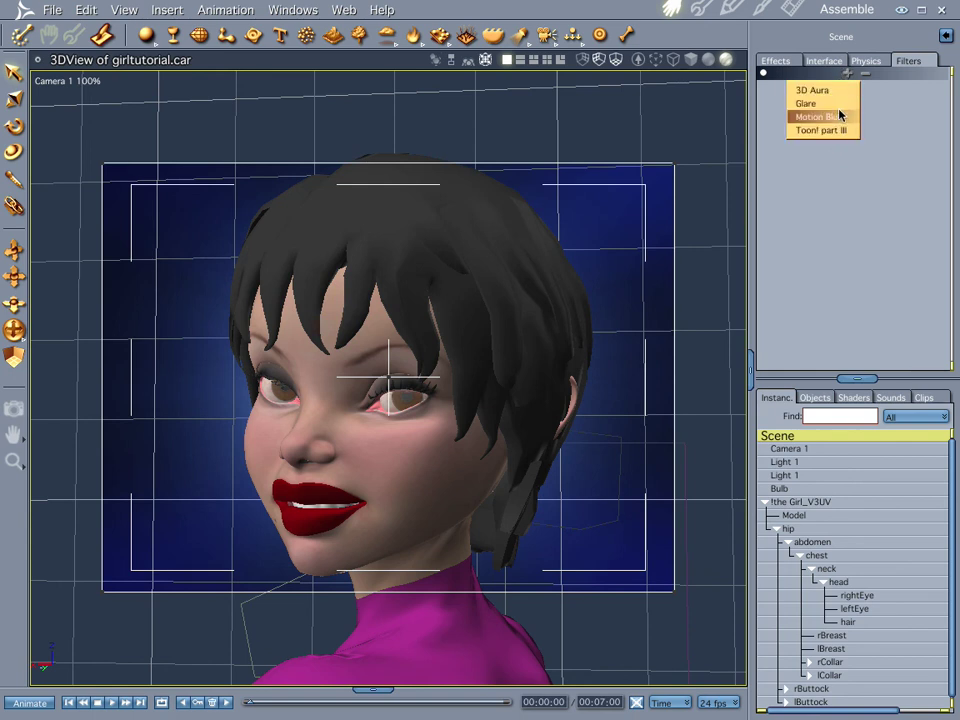
{"action": "left_click", "coordinate": [830, 102]}
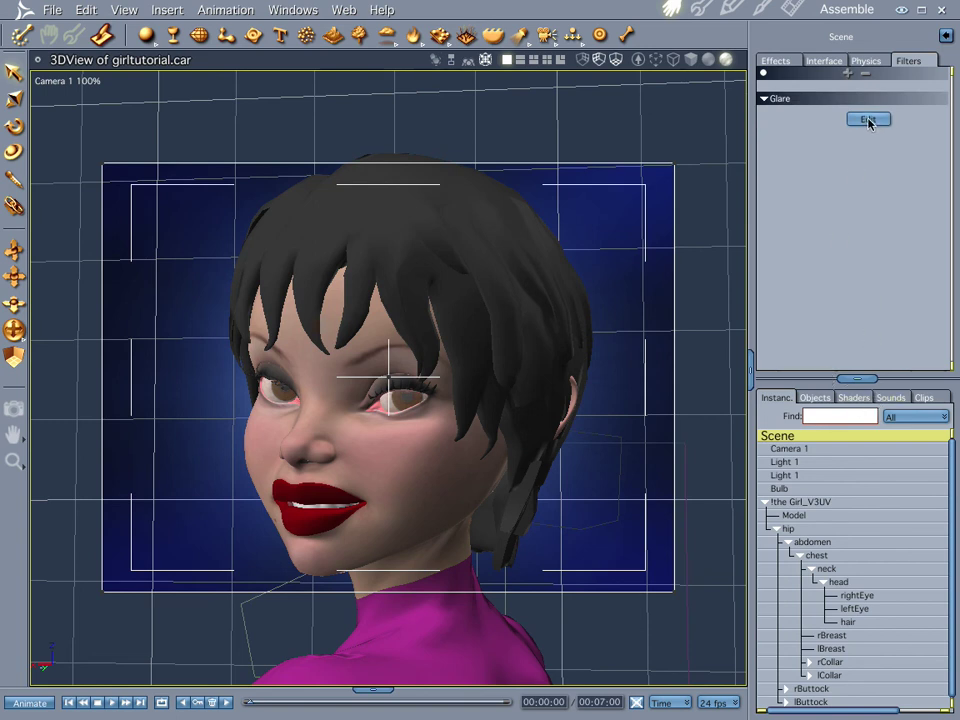
Step: Open the SkinHead shader, examine its Shininess and Highlight channels, and return to the Assemble room
{"action": "left_click", "coordinate": [848, 398]}
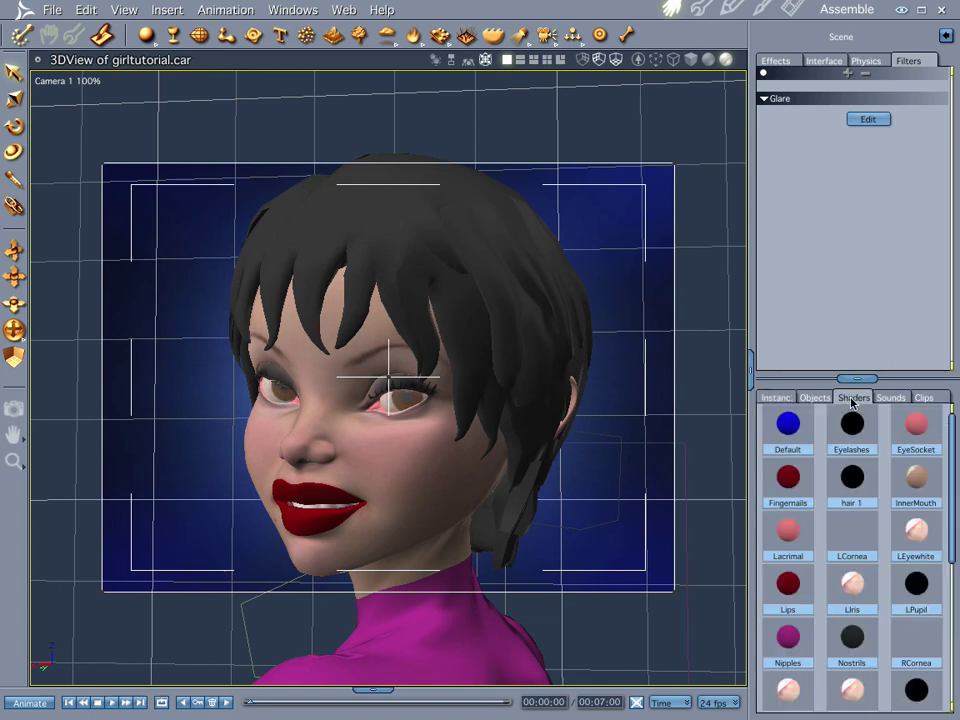
{"action": "left_click_drag", "start_coordinate": [945, 522], "coordinate": [953, 708]}
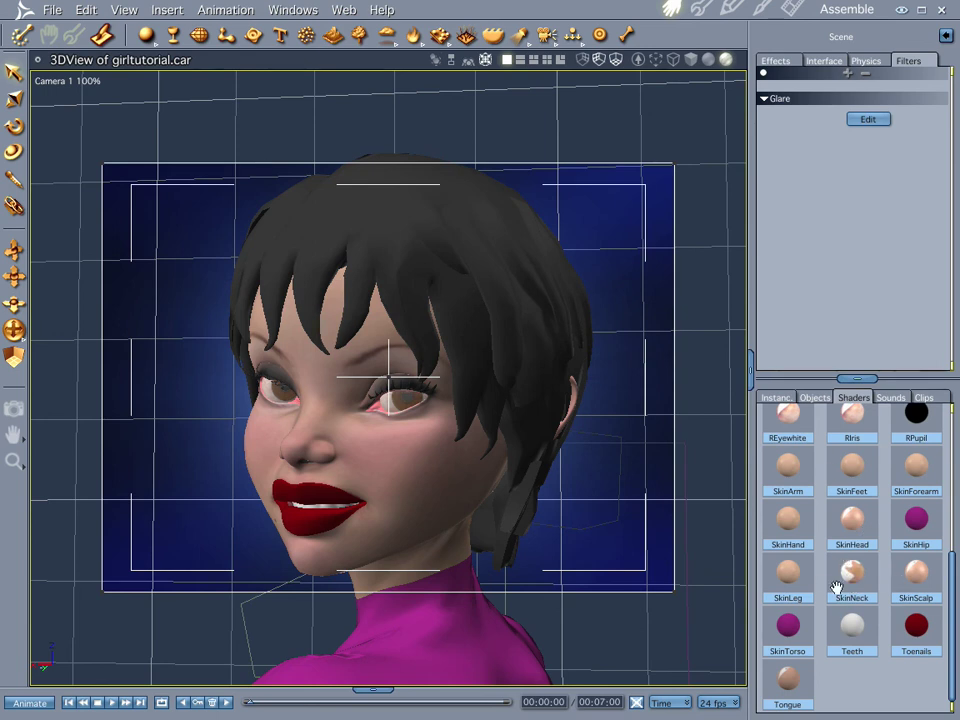
{"action": "double_click", "coordinate": [852, 572]}
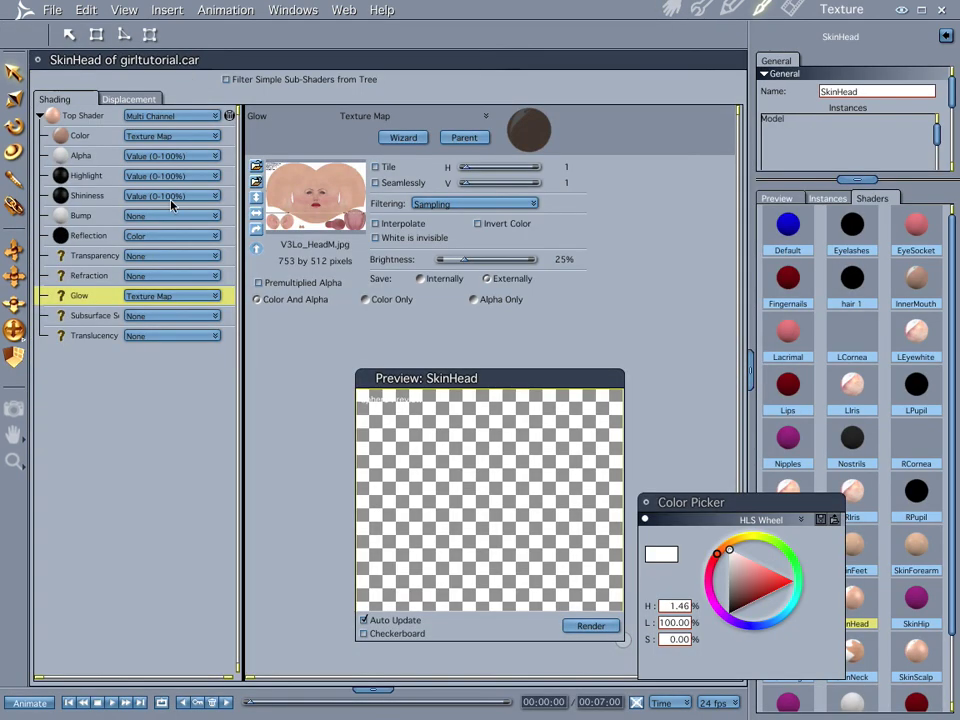
{"action": "left_click", "coordinate": [88, 196]}
{"action": "left_click", "coordinate": [86, 176]}
{"action": "left_click_drag", "start_coordinate": [274, 163], "coordinate": [270, 167]}
{"action": "left_click", "coordinate": [672, 9]}
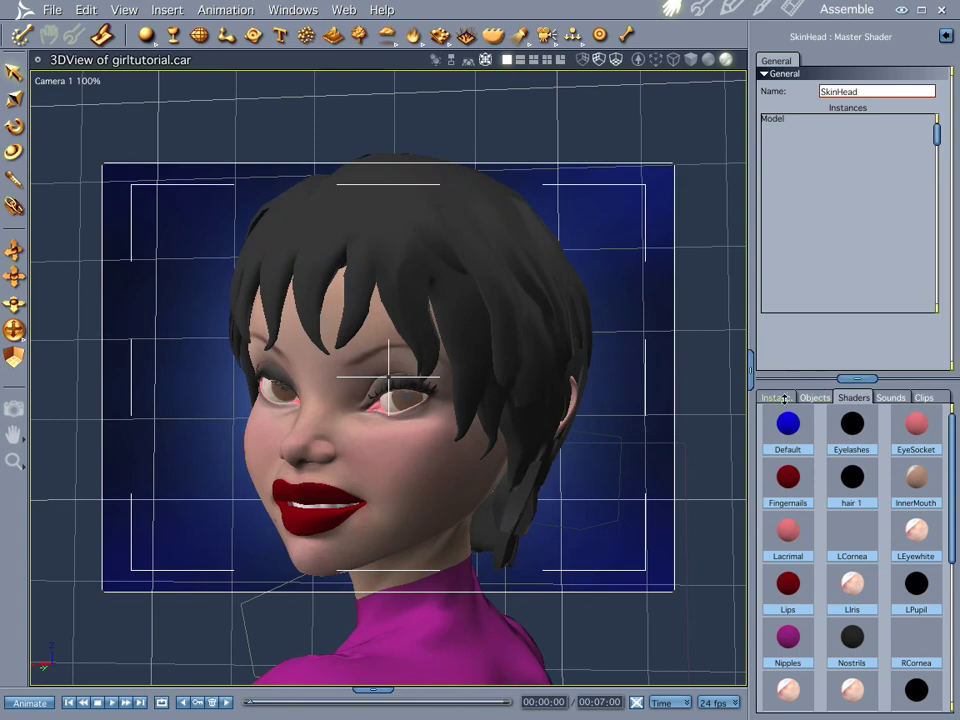
Step: Edit the scene's Glare filter, turning on automatic preview updates and setting its height to 28 and width to 17
{"action": "left_click", "coordinate": [781, 397]}
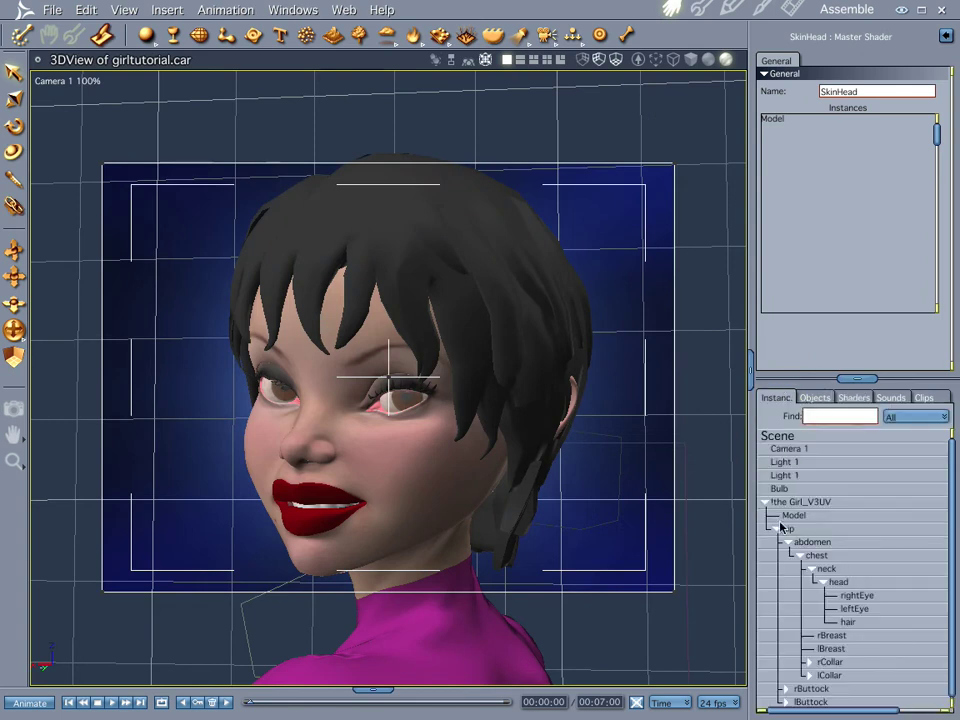
{"action": "left_click", "coordinate": [779, 437]}
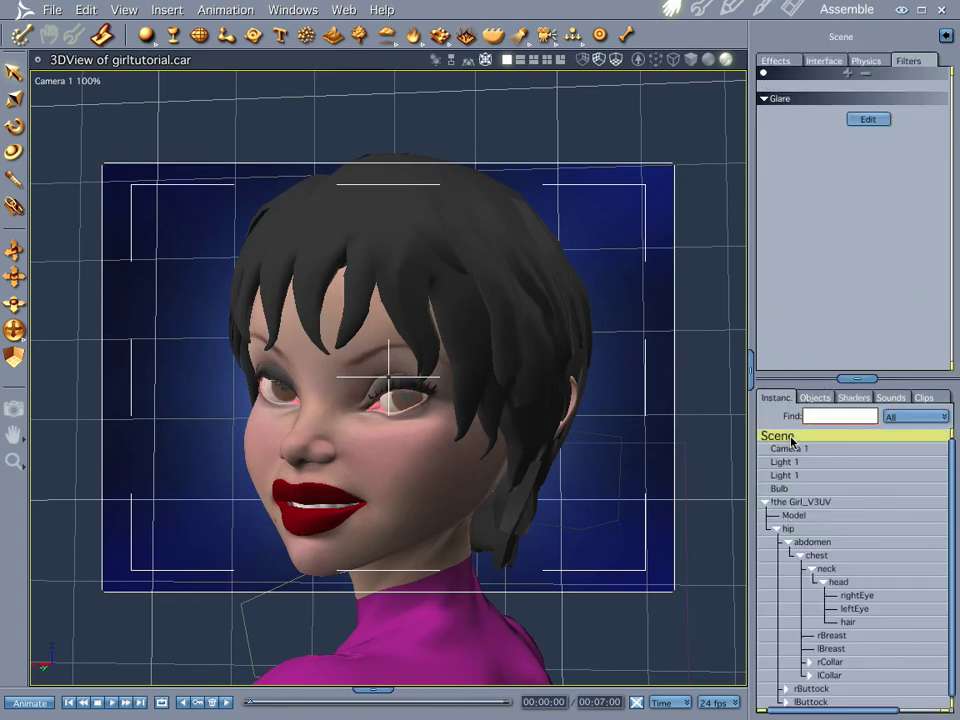
{"action": "left_click", "coordinate": [864, 120]}
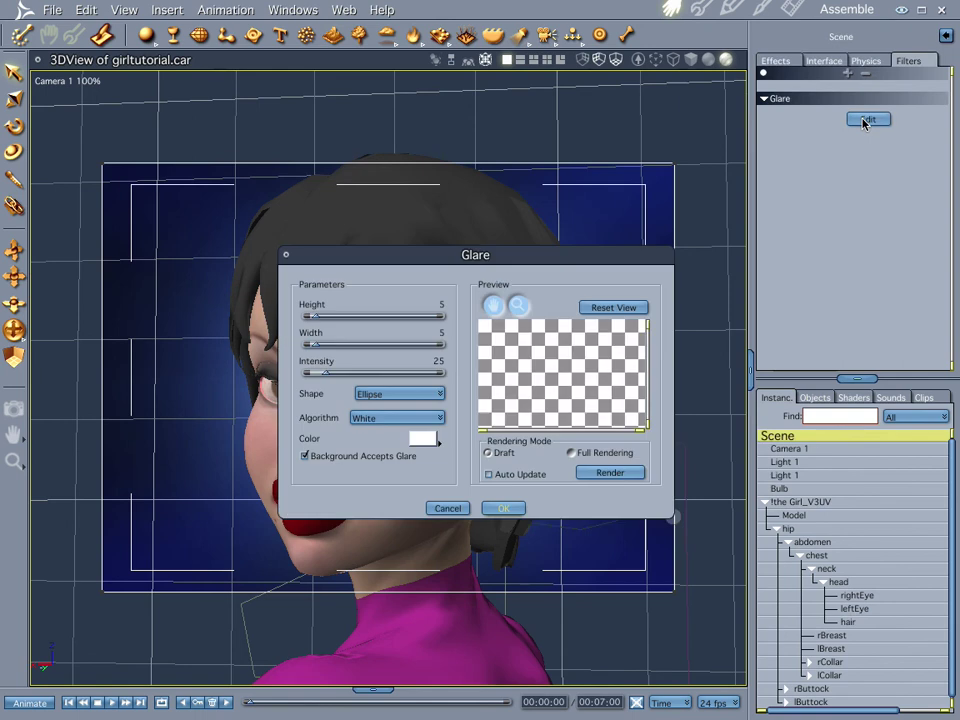
{"action": "left_click", "coordinate": [491, 476]}
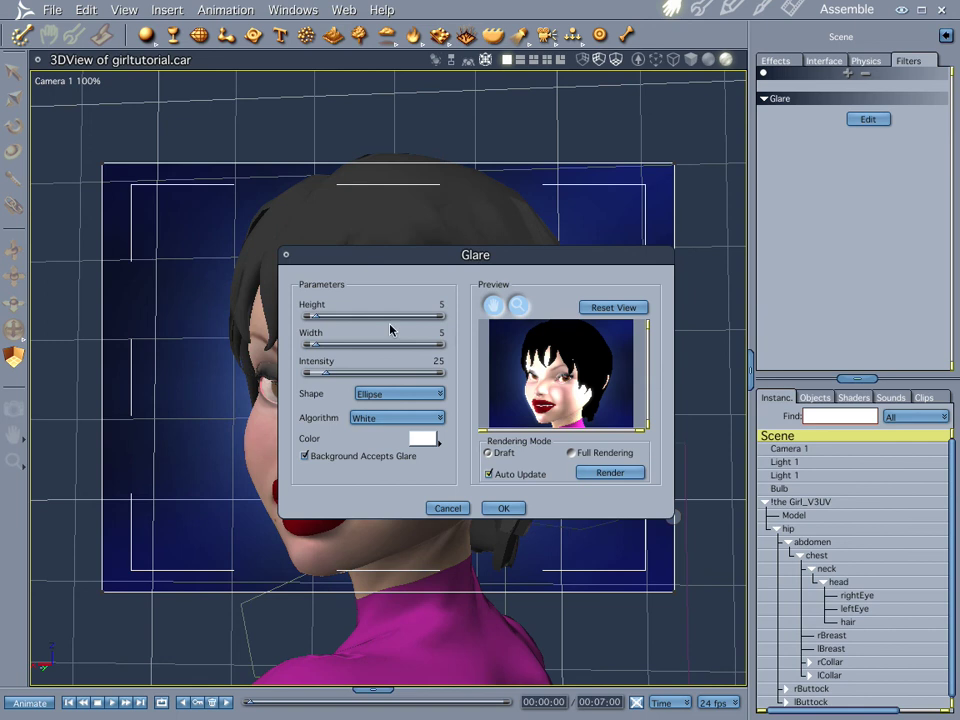
{"action": "left_click_drag", "start_coordinate": [319, 320], "coordinate": [346, 322]}
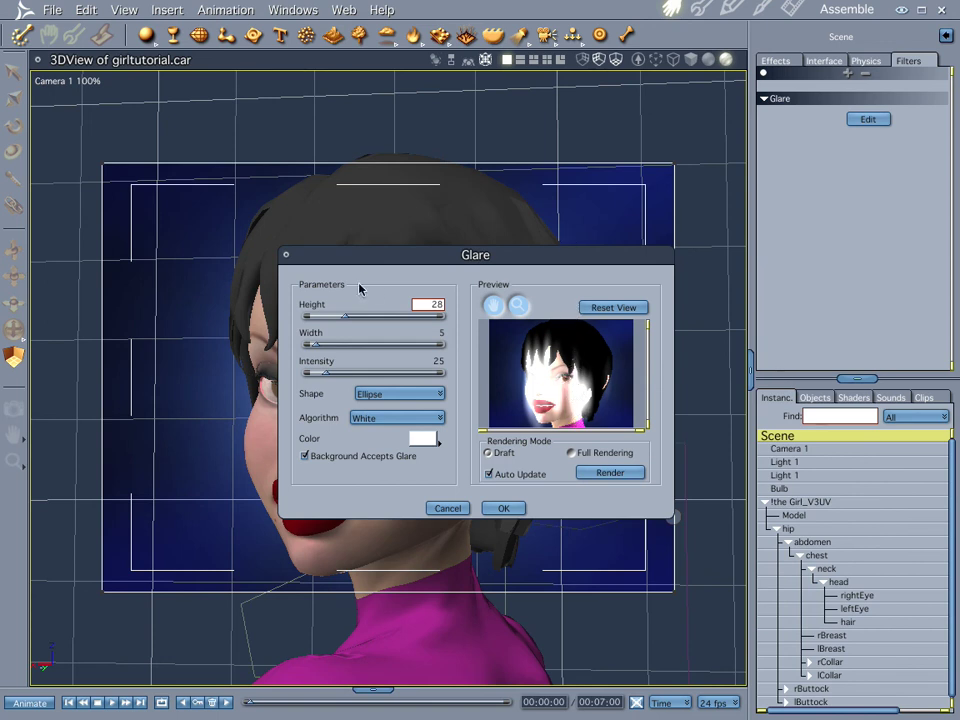
{"action": "left_click_drag", "start_coordinate": [316, 348], "coordinate": [331, 354]}
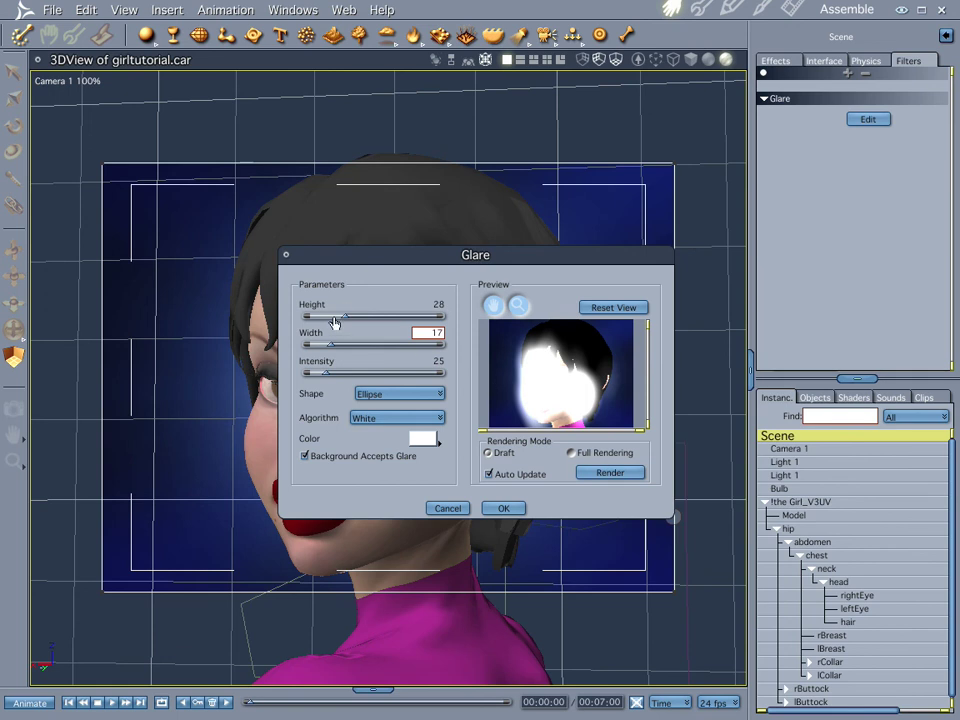
Step: Set the Glare filter to height 9, width 9 and intensity 20, trying smaller heights and widths first, and render the scene from the Assemble room
{"action": "left_click_drag", "start_coordinate": [335, 321], "coordinate": [332, 347]}
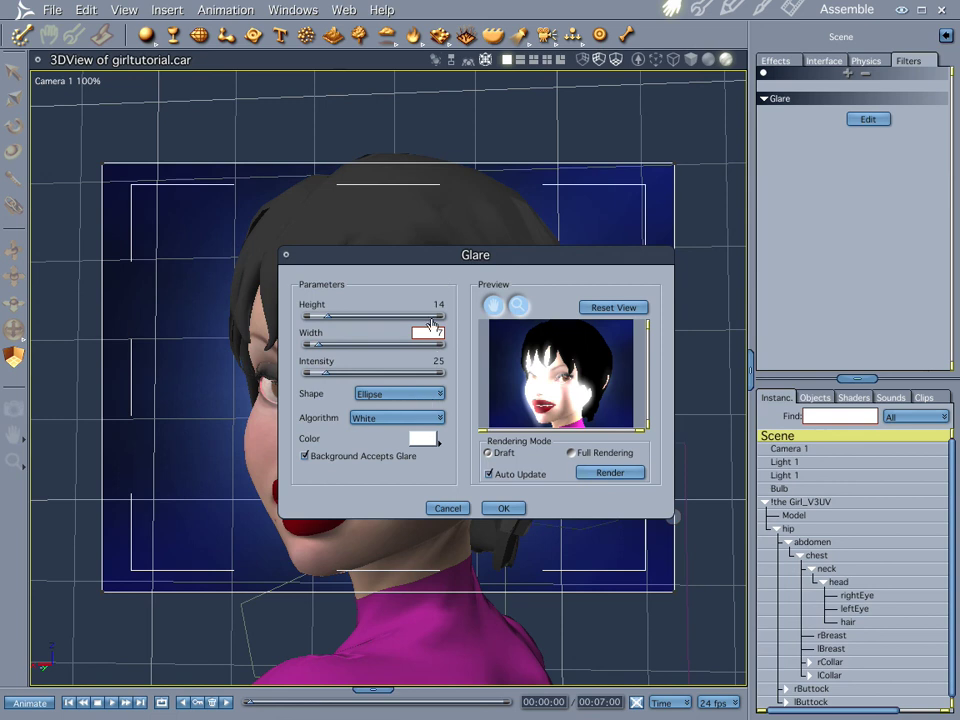
{"action": "left_click_drag", "start_coordinate": [326, 317], "coordinate": [314, 318]}
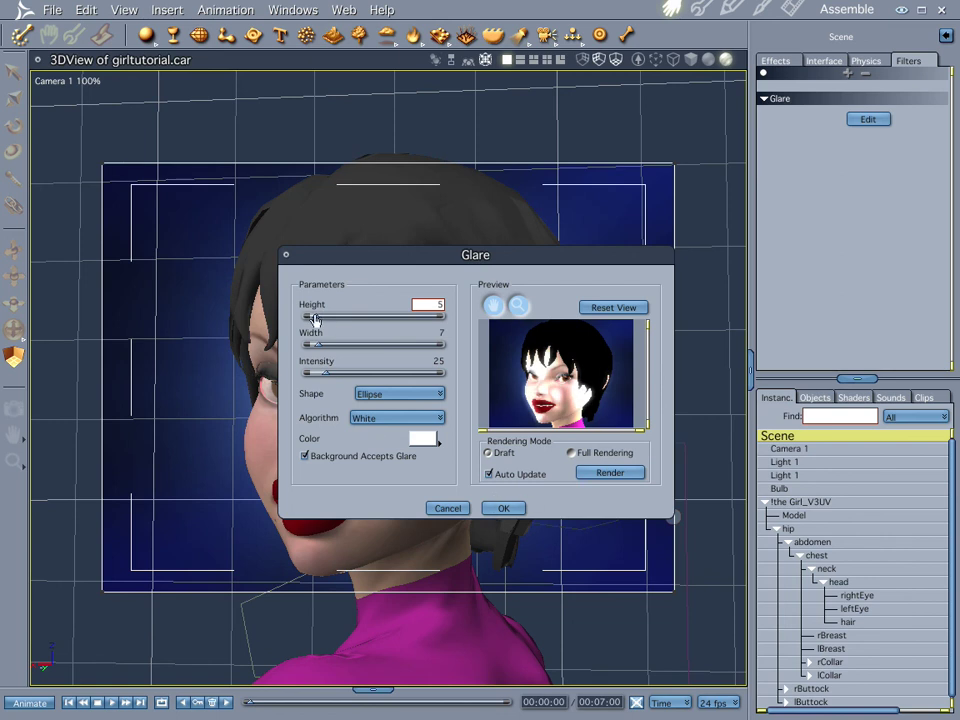
{"action": "left_click_drag", "start_coordinate": [318, 344], "coordinate": [321, 375]}
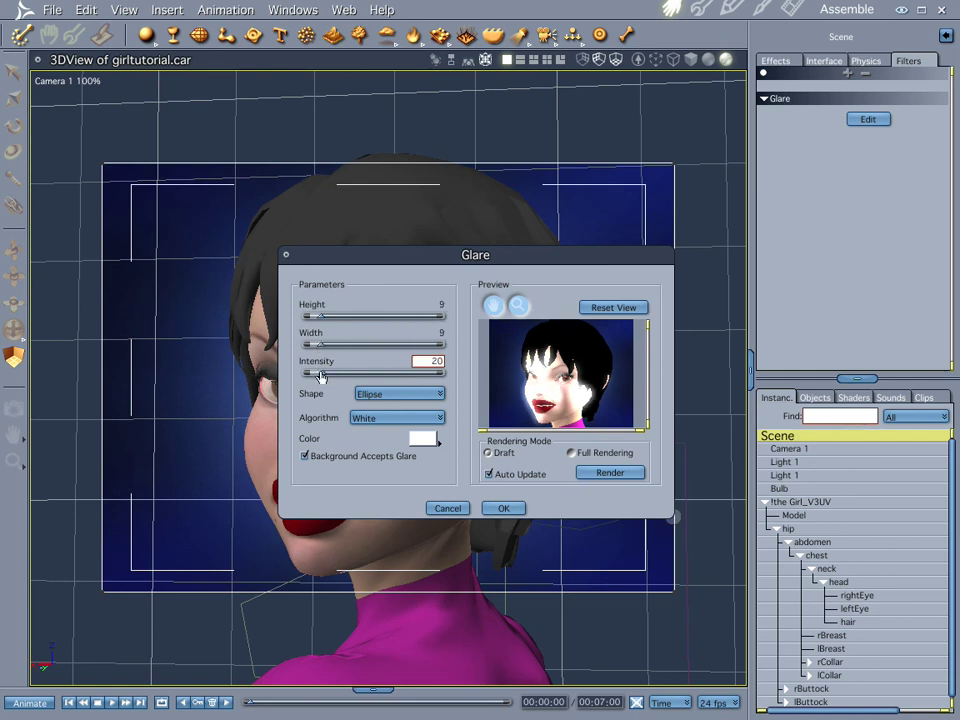
{"action": "left_click", "coordinate": [504, 509]}
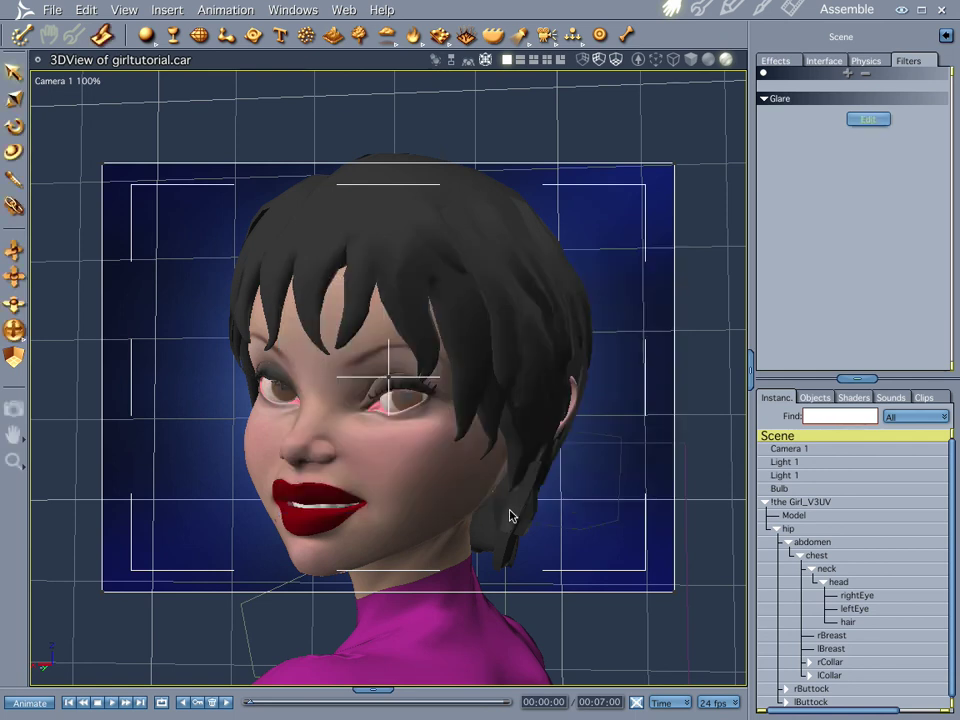
{"action": "key", "text": "ctrl+r"}
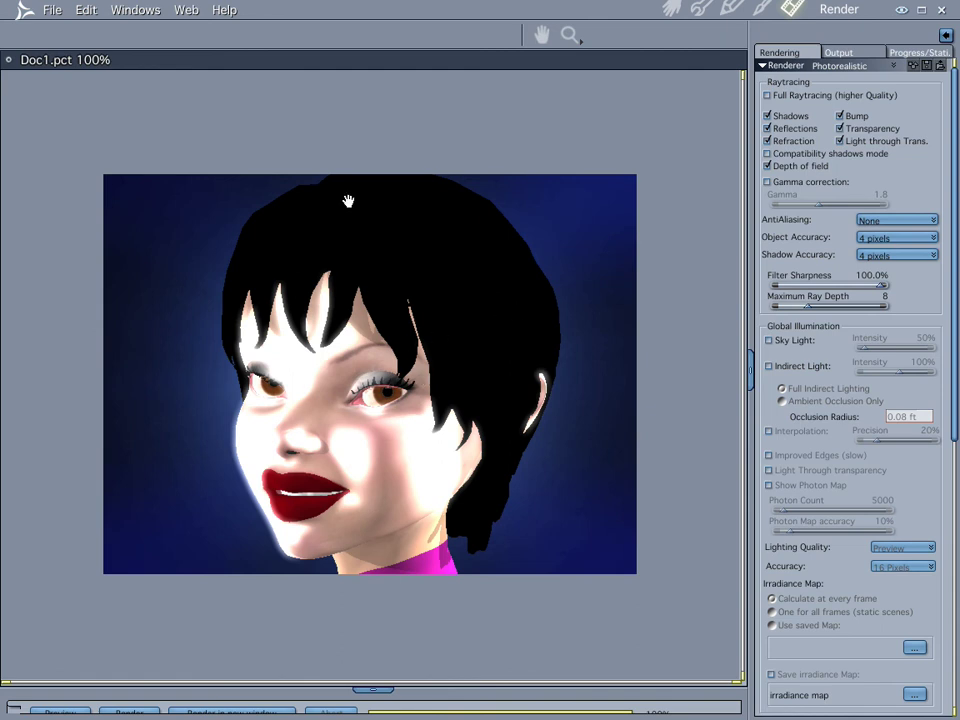
{"action": "left_click", "coordinate": [670, 7]}
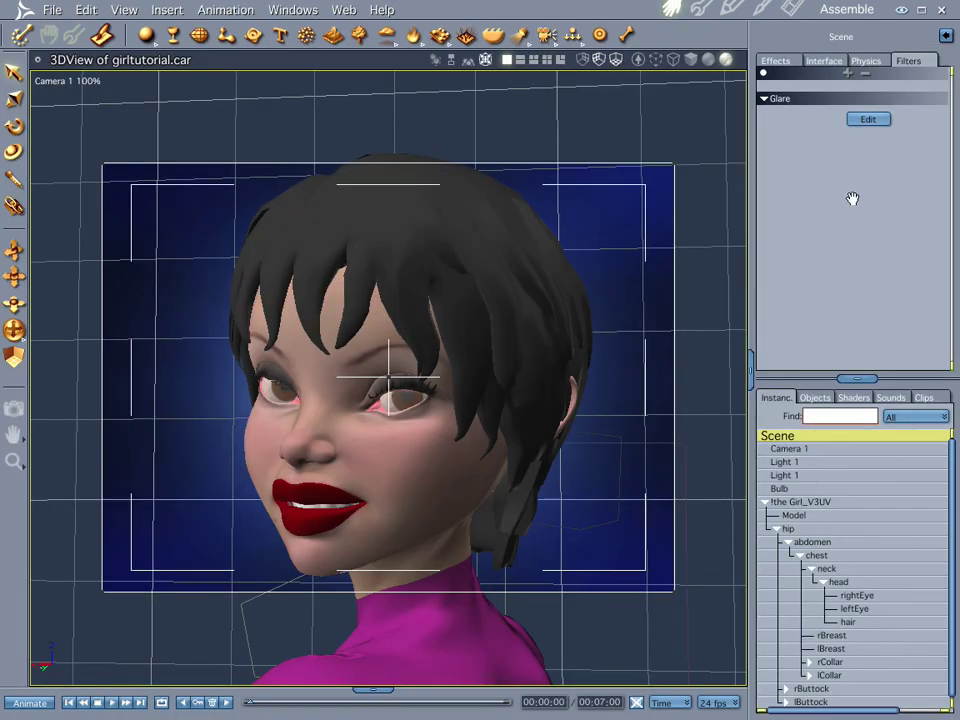
Step: Set the Glare filter to height 3, width 5 and intensity 13, render the scene and return to the Assemble room
{"action": "left_click", "coordinate": [862, 121]}
{"action": "mouse_move", "coordinate": [311, 324]}
{"action": "left_mouse_down"}
{"action": "mouse_move", "coordinate": [326, 324]}
{"action": "mouse_move", "coordinate": [313, 317]}
{"action": "mouse_move", "coordinate": [313, 347]}
{"action": "left_mouse_up"}
{"action": "left_click_drag", "start_coordinate": [327, 380], "coordinate": [318, 378]}
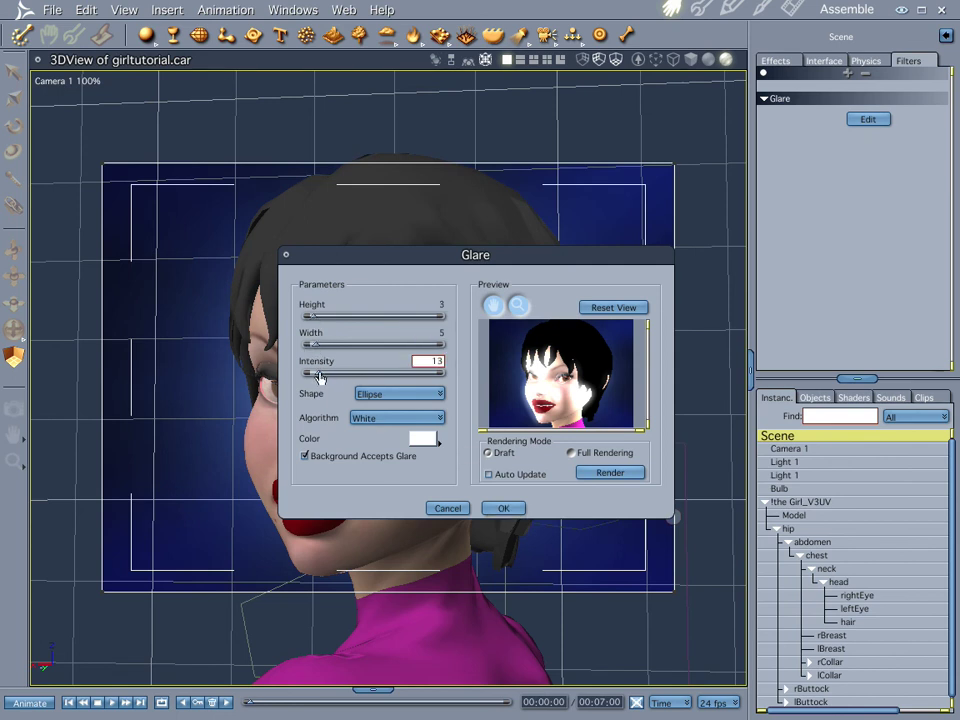
{"action": "left_click", "coordinate": [505, 509]}
{"action": "key", "text": "ctrl+r"}
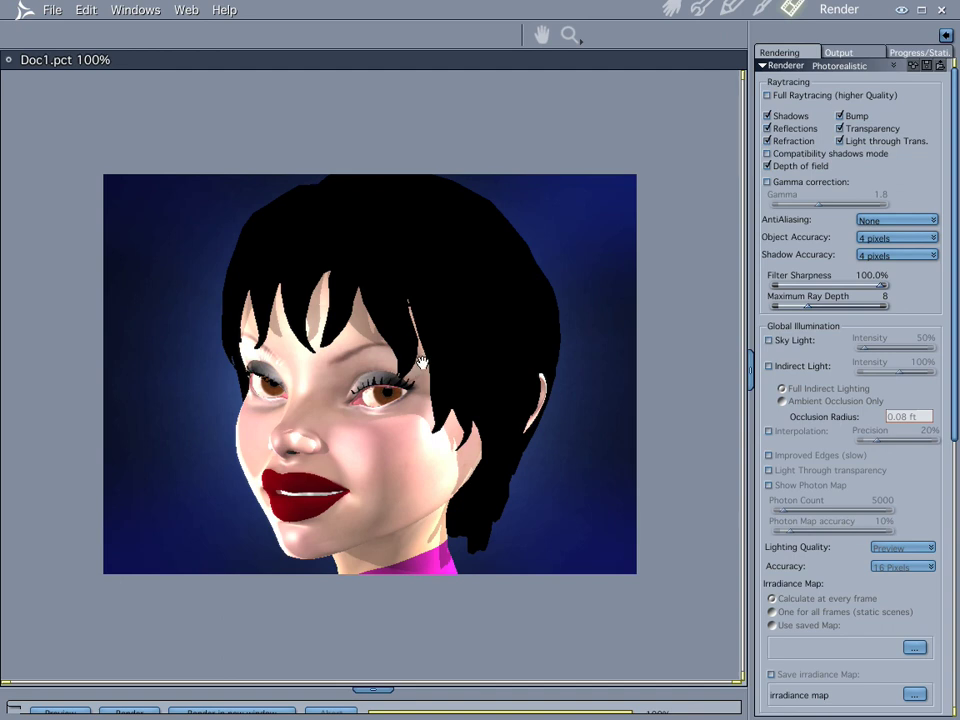
{"action": "left_click", "coordinate": [673, 8]}
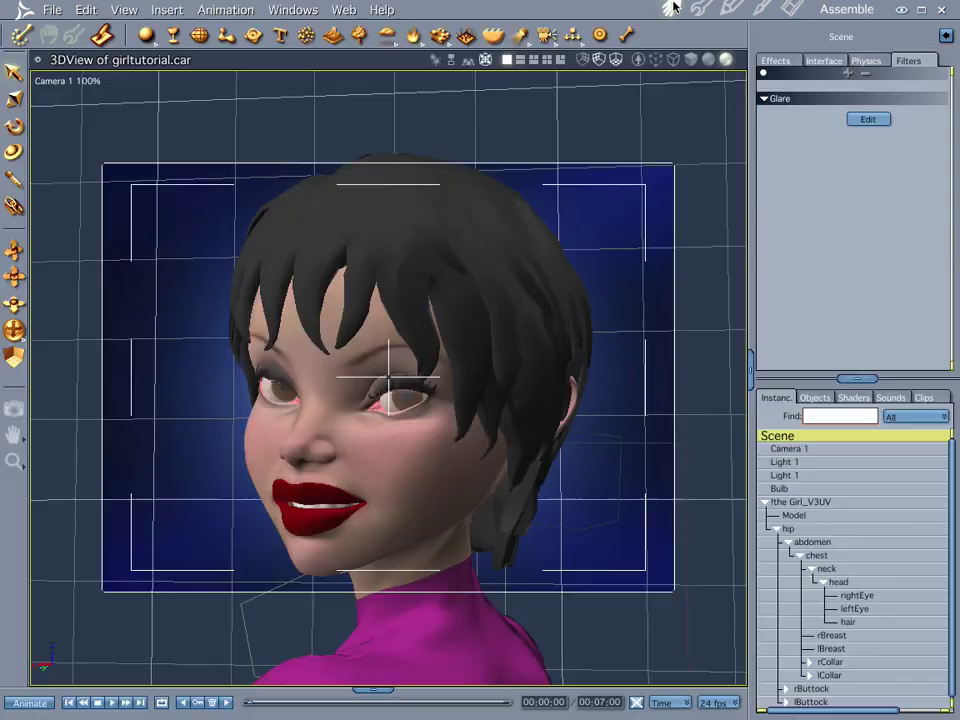
Step: Edit the scene's Glare filter with automatic preview updates, Glint shape, height 17, width 18 and intensity 36
{"action": "left_click", "coordinate": [868, 119]}
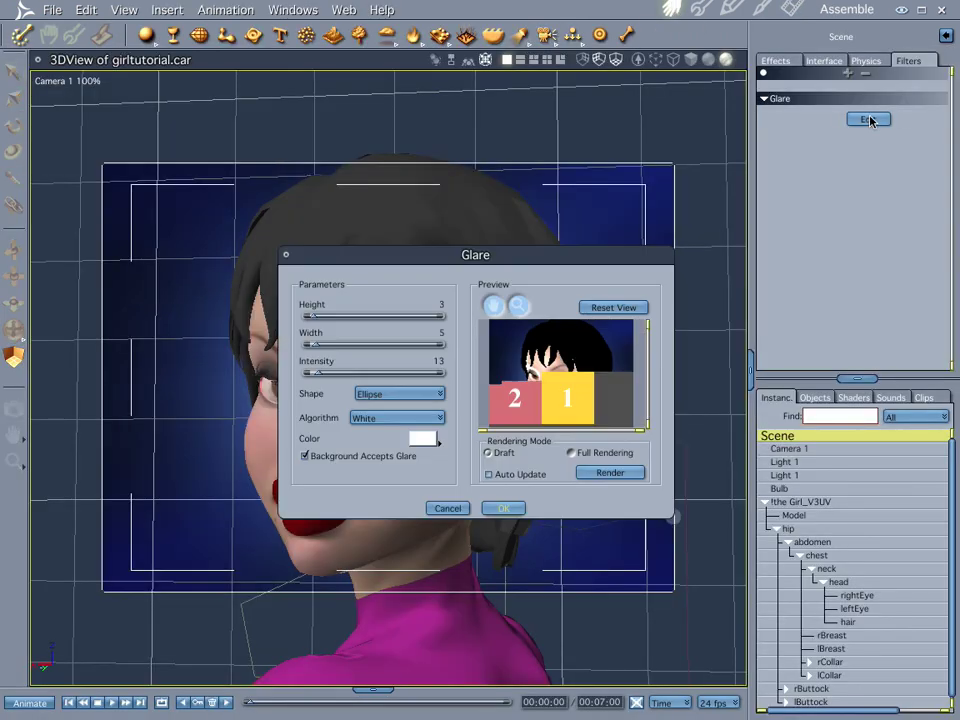
{"action": "left_click", "coordinate": [489, 475]}
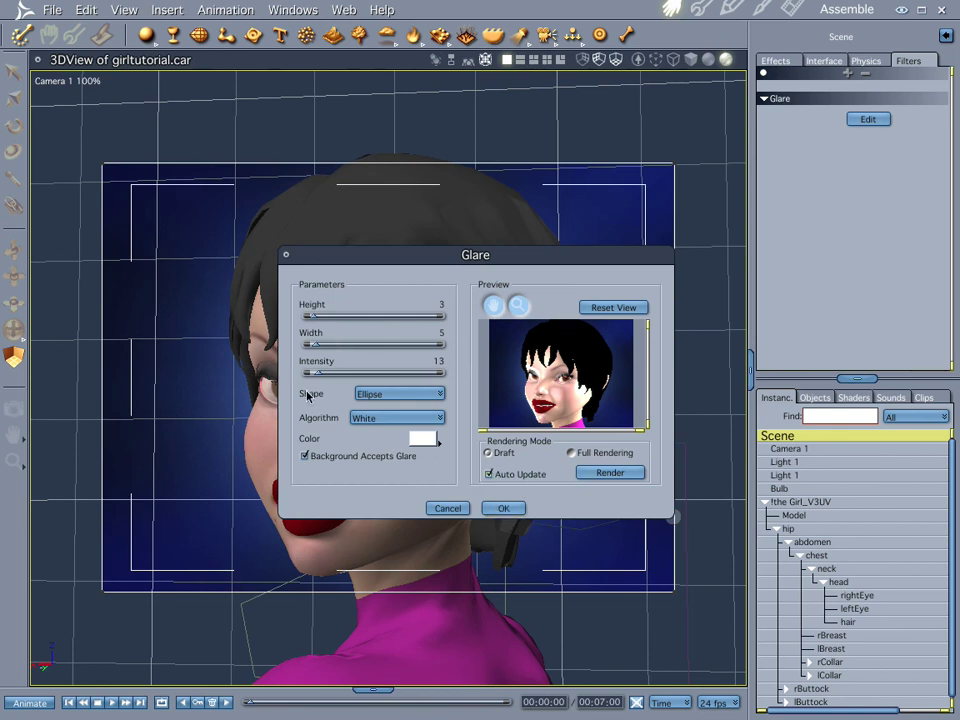
{"action": "left_click_drag", "start_coordinate": [317, 380], "coordinate": [335, 379]}
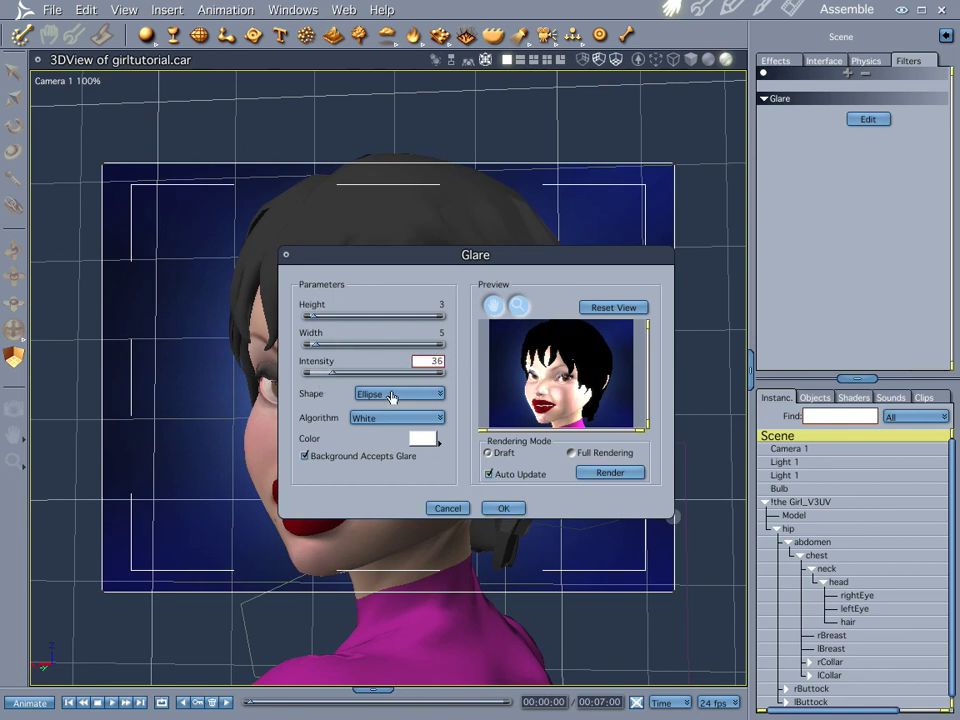
{"action": "left_click", "coordinate": [390, 395]}
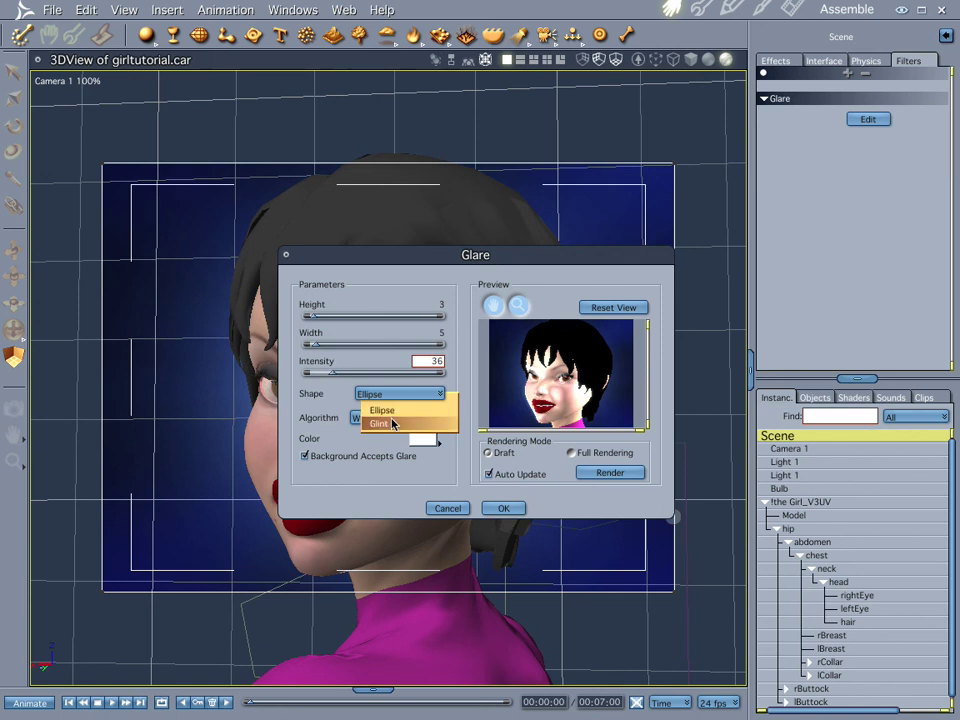
{"action": "left_click", "coordinate": [393, 424]}
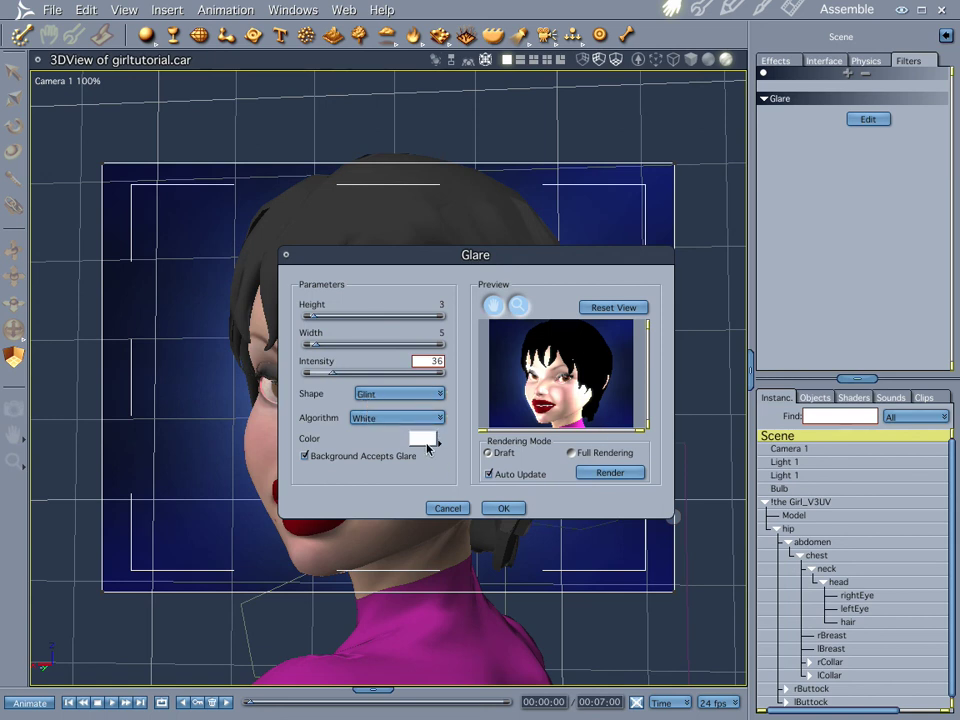
{"action": "left_click_drag", "start_coordinate": [315, 317], "coordinate": [331, 318]}
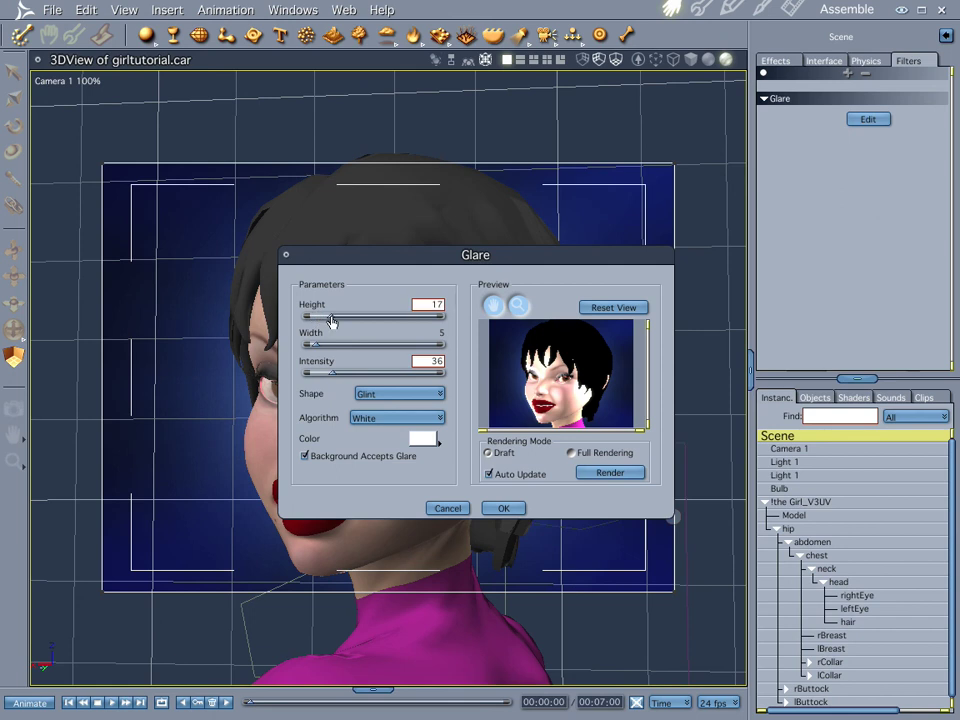
{"action": "left_click", "coordinate": [333, 346]}
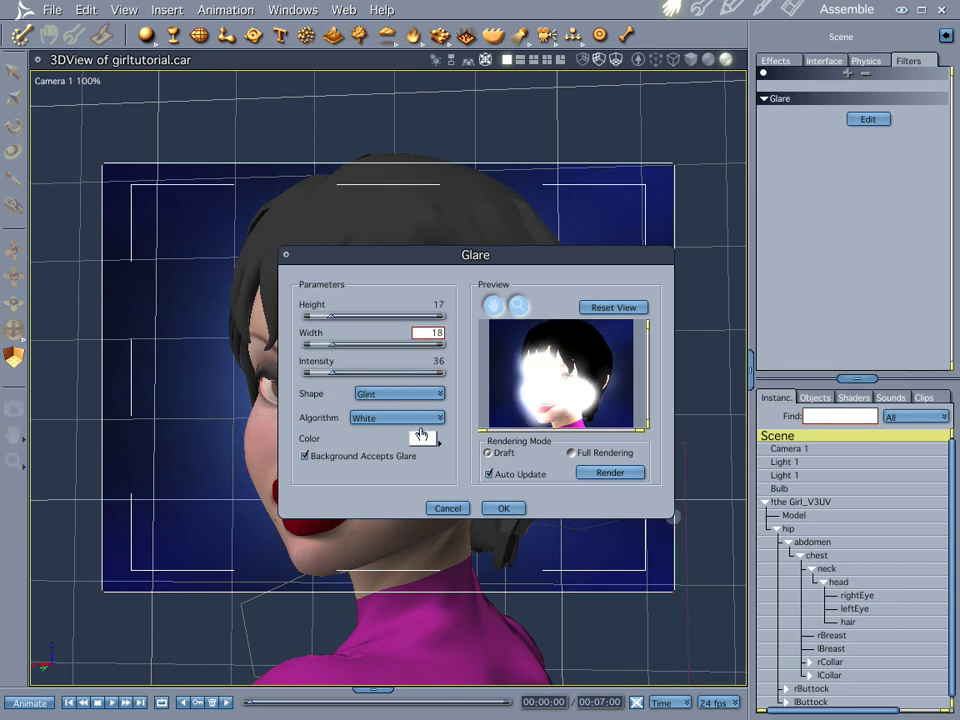
Step: Compare the Ellipse shape with Glint in the Glare filter, keep Glint, and set height 9, width 9 and intensity 16
{"action": "left_click", "coordinate": [394, 395]}
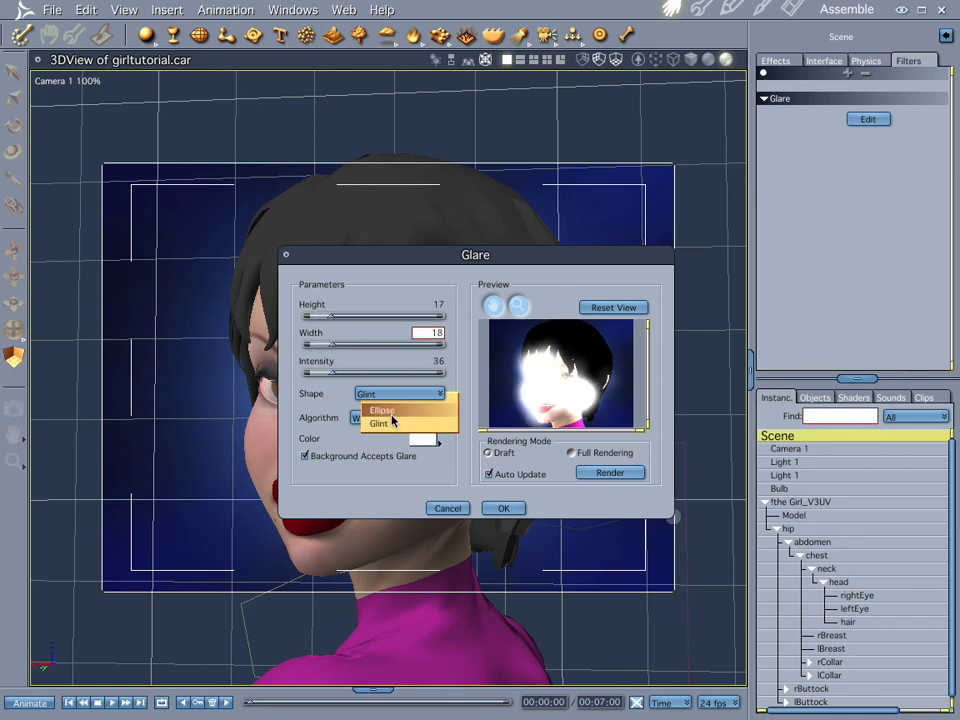
{"action": "left_click", "coordinate": [390, 411]}
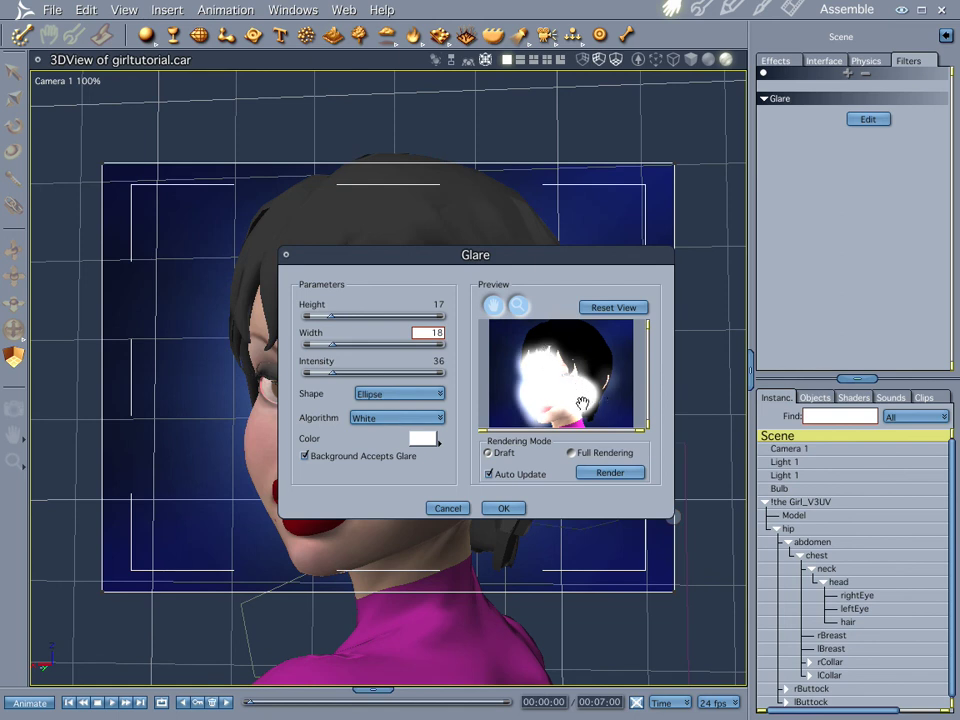
{"action": "left_click", "coordinate": [414, 395]}
{"action": "left_click", "coordinate": [396, 422]}
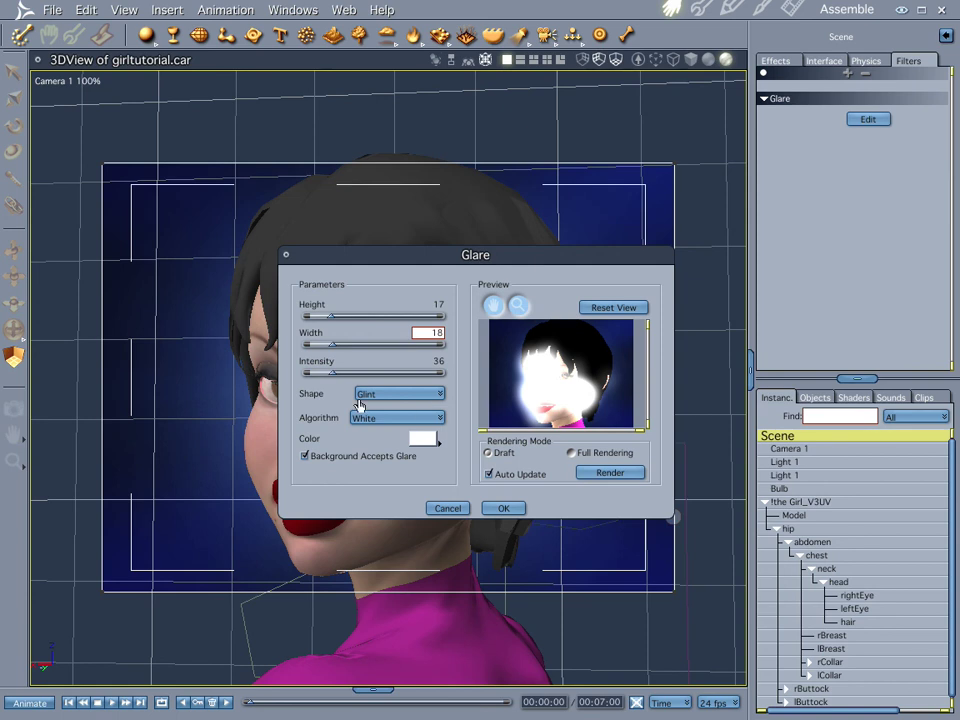
{"action": "left_click_drag", "start_coordinate": [333, 372], "coordinate": [324, 324]}
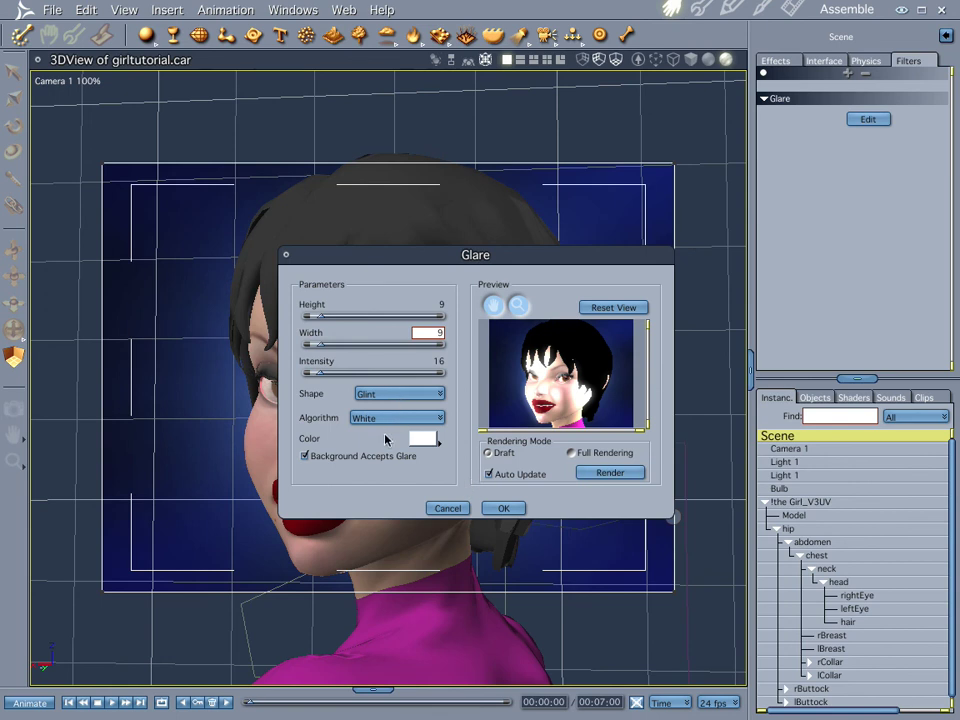
Step: Try the Absolute and Difference algorithms for the Glare filter, comparing them with White, and return to White
{"action": "left_click", "coordinate": [395, 418]}
{"action": "left_click", "coordinate": [392, 448]}
{"action": "left_click_drag", "start_coordinate": [563, 383], "coordinate": [550, 381]}
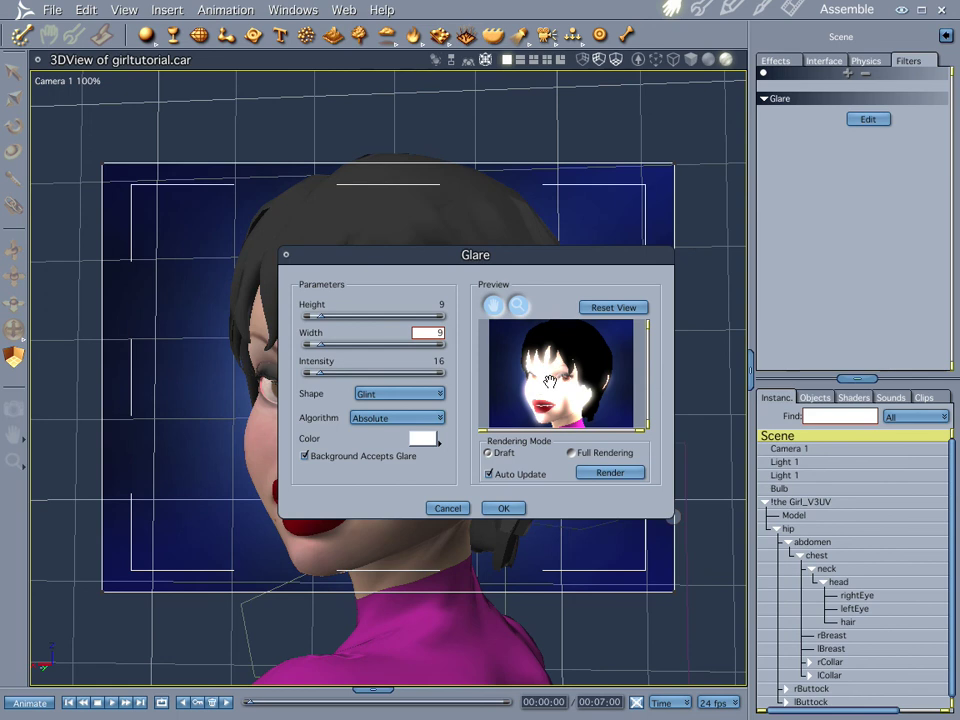
{"action": "left_click", "coordinate": [400, 418]}
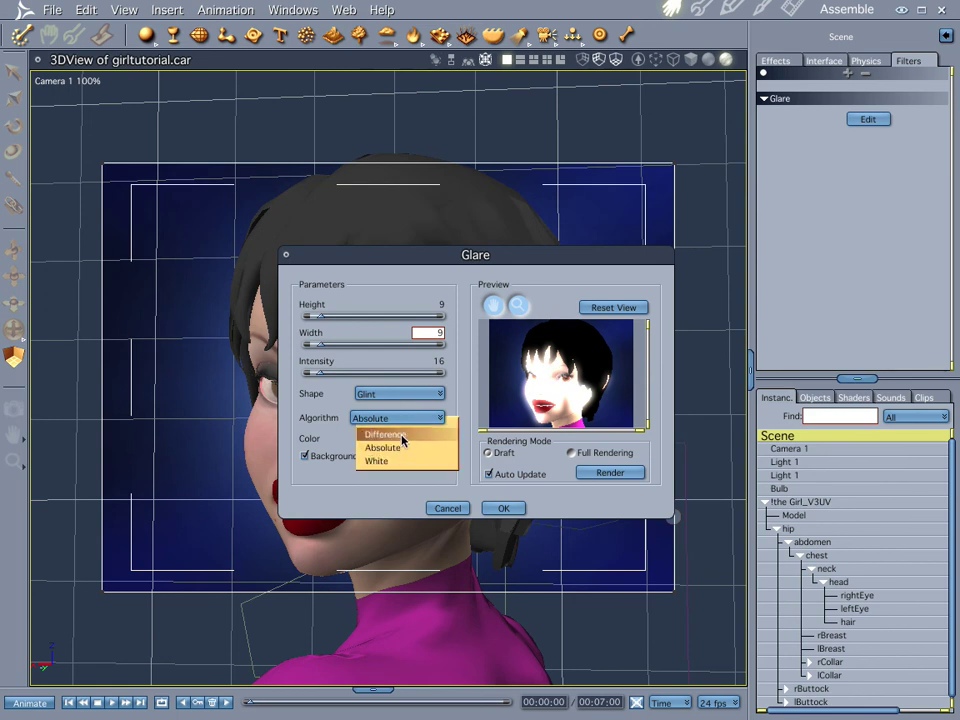
{"action": "left_click", "coordinate": [400, 436]}
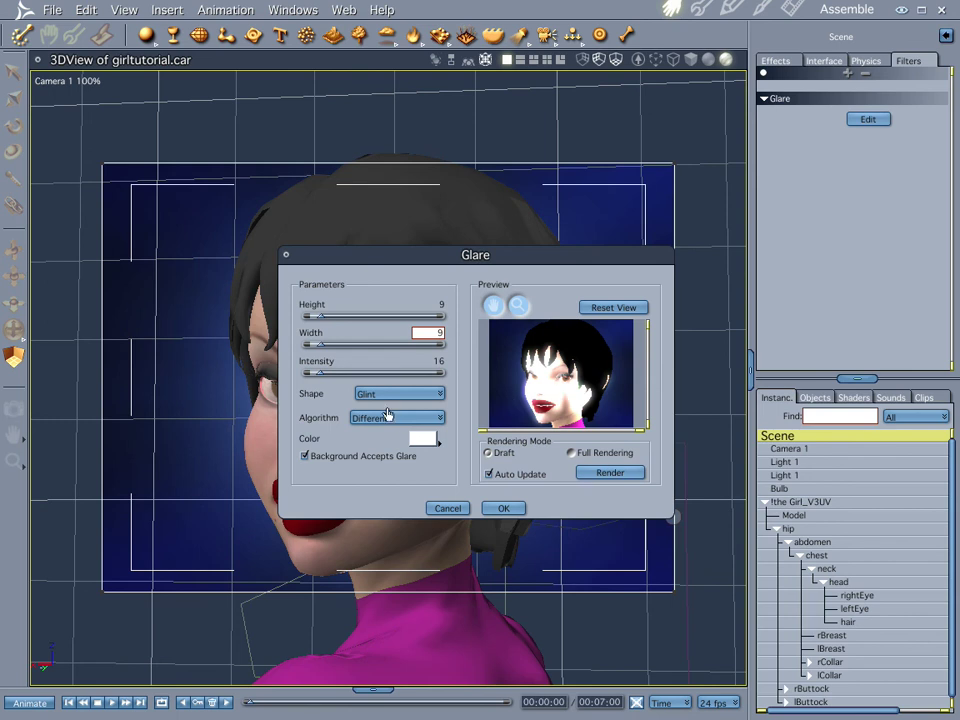
{"action": "left_click", "coordinate": [396, 418]}
{"action": "left_click", "coordinate": [381, 459]}
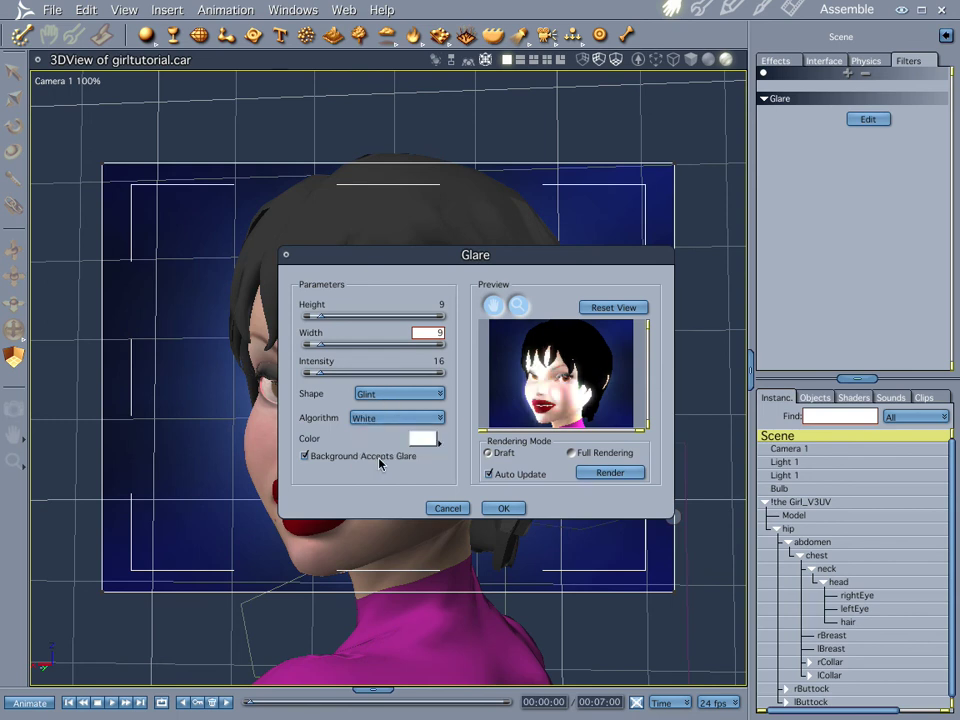
{"action": "left_click", "coordinate": [390, 420]}
{"action": "left_click", "coordinate": [390, 434]}
{"action": "left_click", "coordinate": [391, 419]}
{"action": "left_click", "coordinate": [388, 447]}
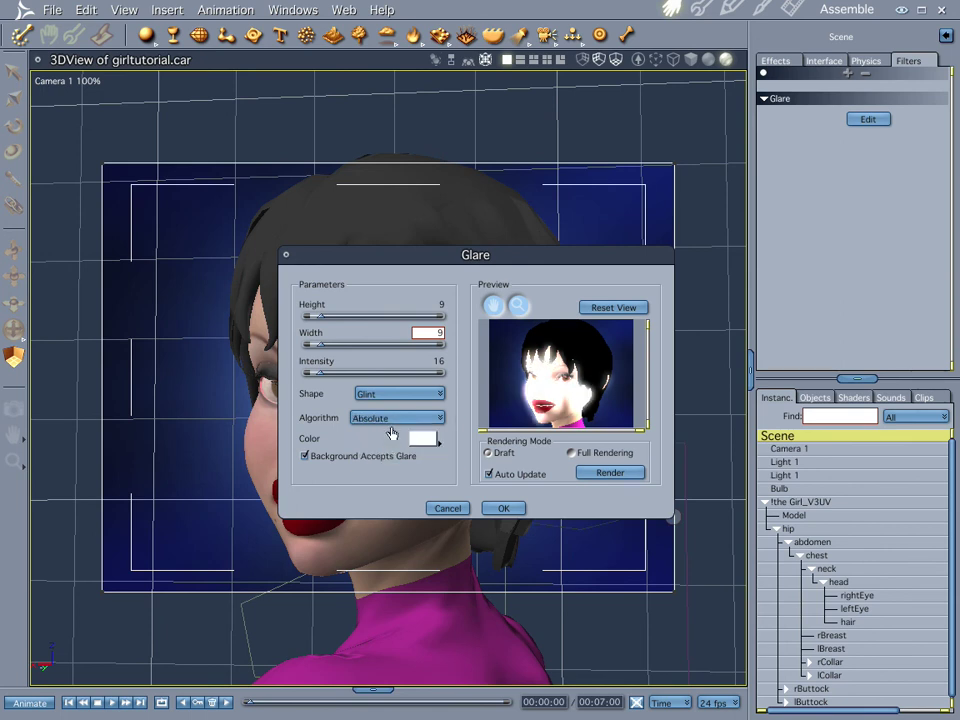
{"action": "left_click", "coordinate": [393, 421]}
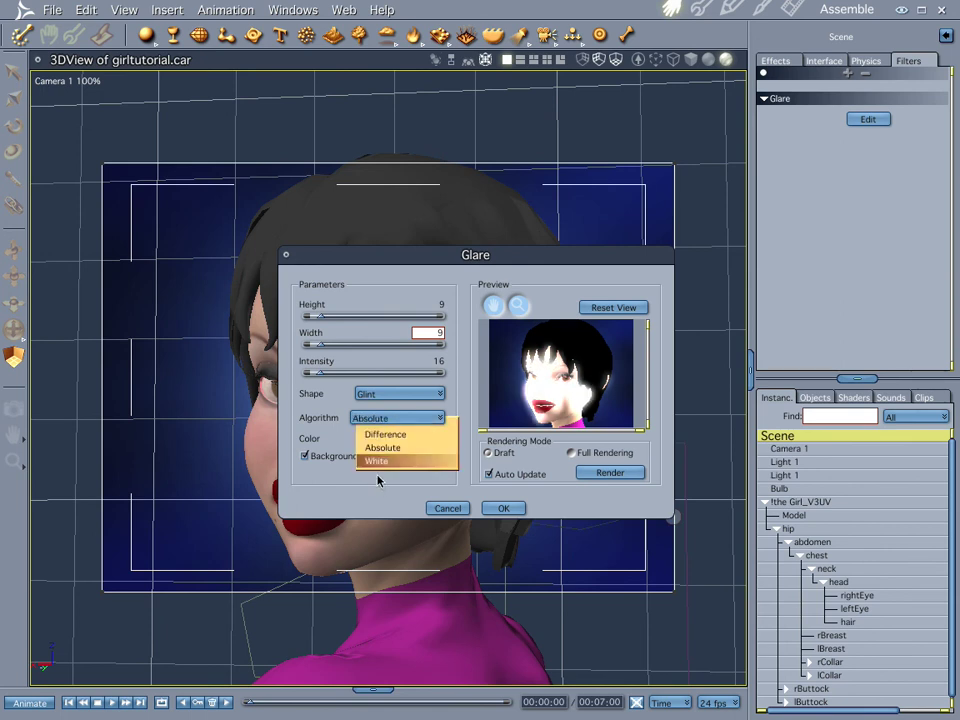
{"action": "left_click", "coordinate": [379, 462]}
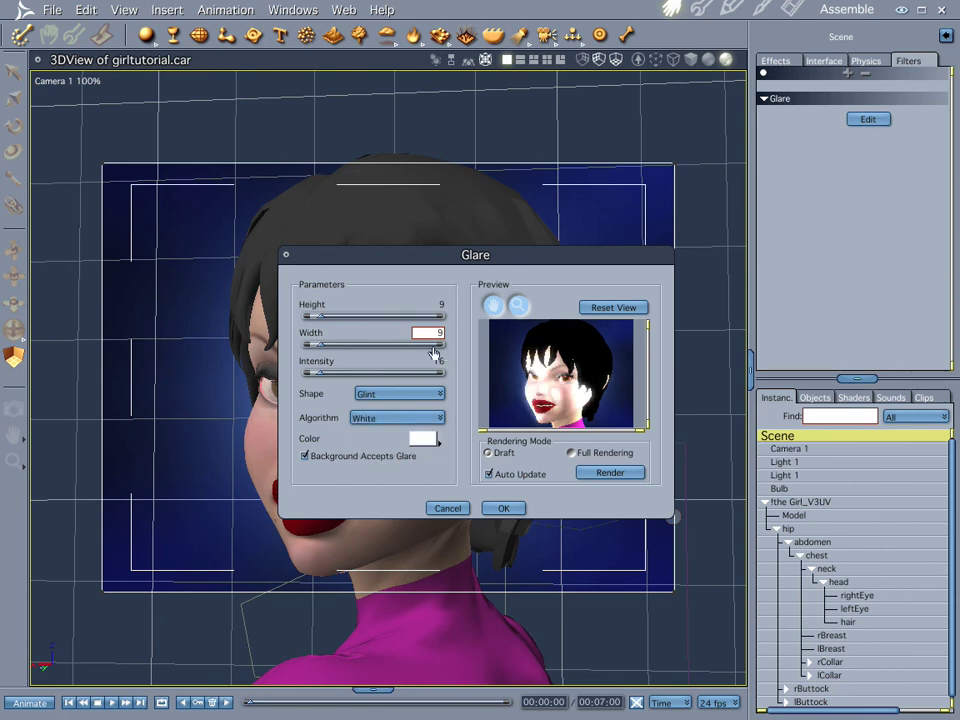
Step: Change the Glare filter's color to a pale yellow, accept the settings and render the scene
{"action": "left_click", "coordinate": [422, 439]}
{"action": "left_click", "coordinate": [490, 330]}
{"action": "left_click", "coordinate": [525, 372]}
{"action": "left_click", "coordinate": [505, 473]}
{"action": "left_click", "coordinate": [503, 508]}
{"action": "key", "text": "ctrl+r"}
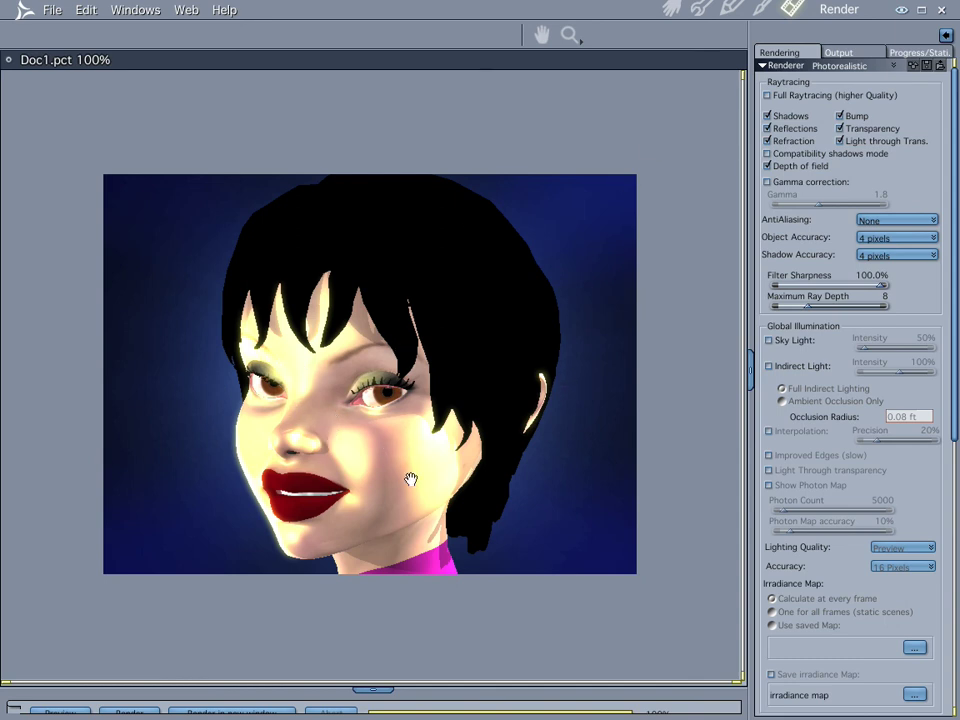
Step: Return to the Assemble room and add a 3D Aura filter to the scene with automatic preview updates on
{"action": "left_click", "coordinate": [671, 11]}
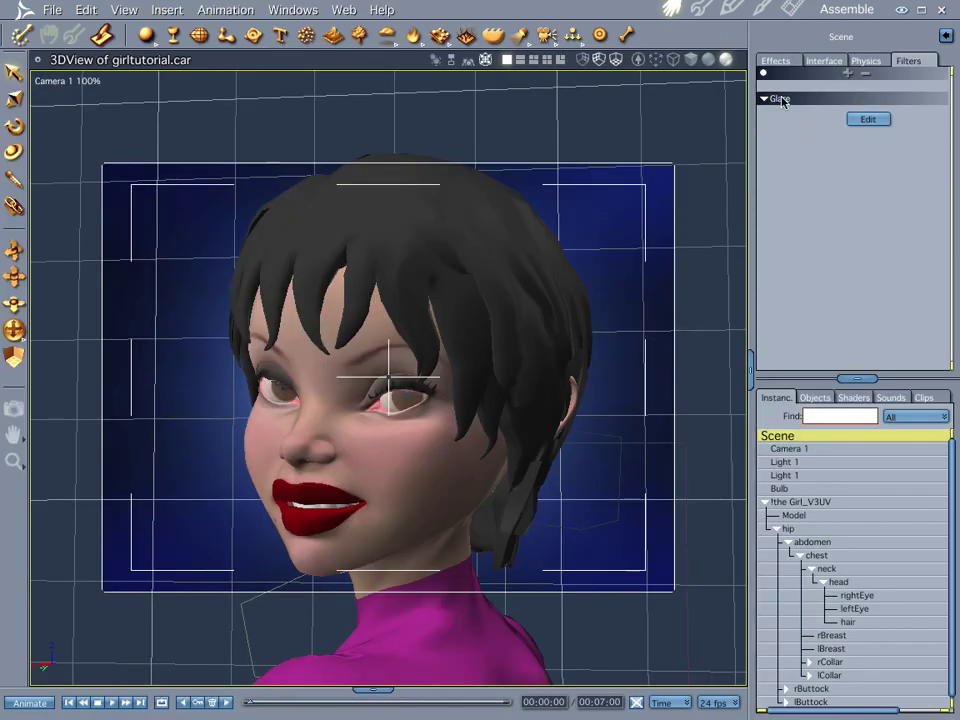
{"action": "left_click", "coordinate": [847, 76]}
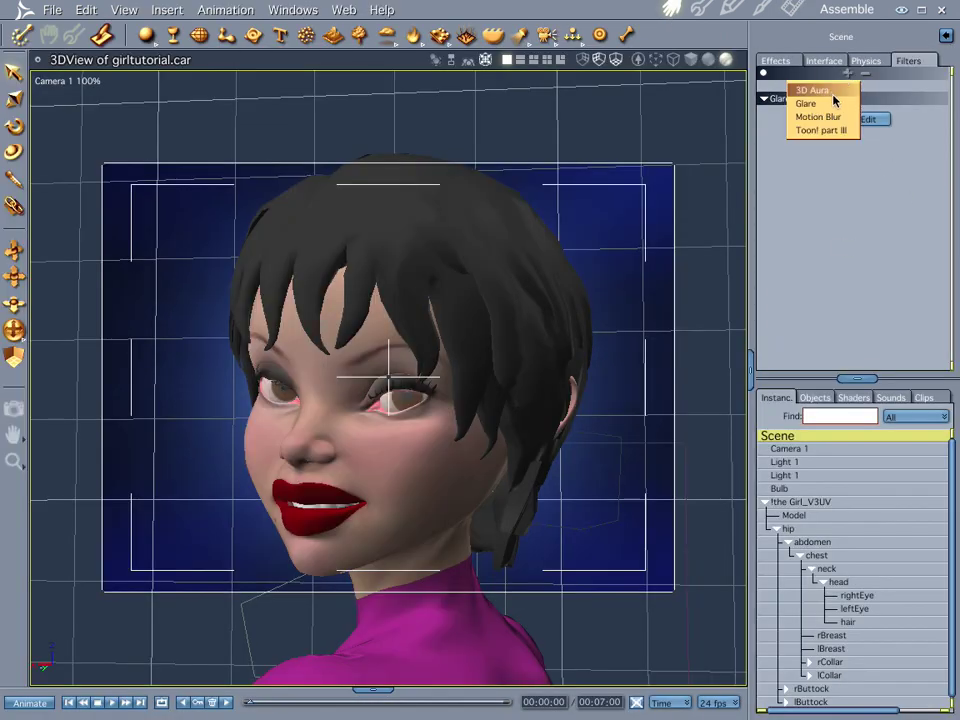
{"action": "left_click", "coordinate": [812, 90]}
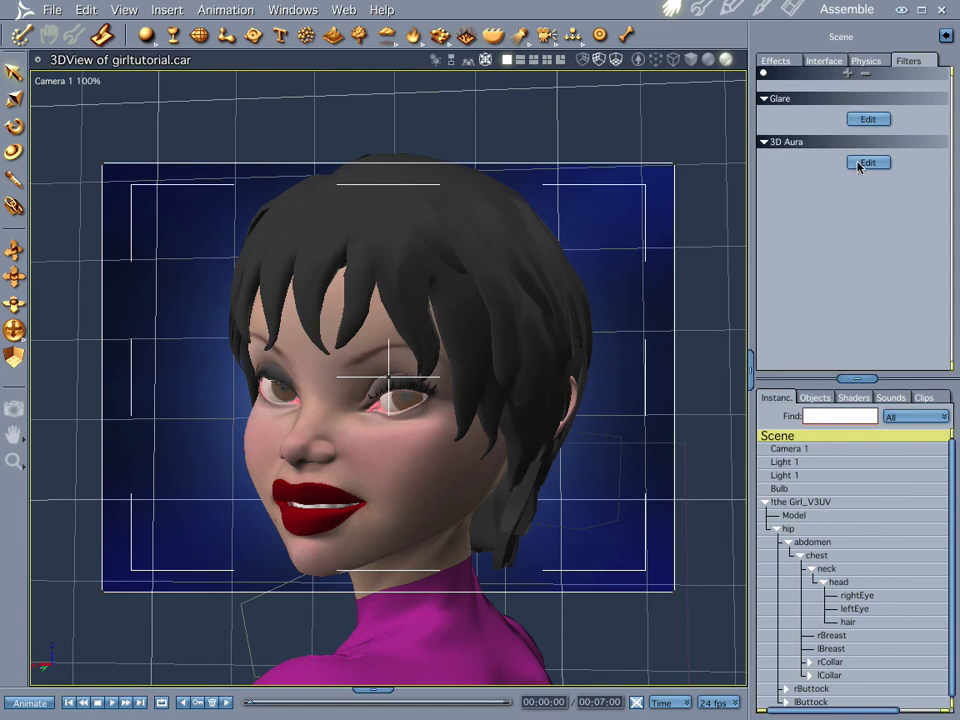
{"action": "left_click", "coordinate": [866, 163]}
{"action": "left_click", "coordinate": [487, 520]}
Step: Set the 3D Aura's intensity to 29% and radius to 23 with distance attenuation enabled, and render the scene
{"action": "left_click_drag", "start_coordinate": [388, 307], "coordinate": [348, 306]}
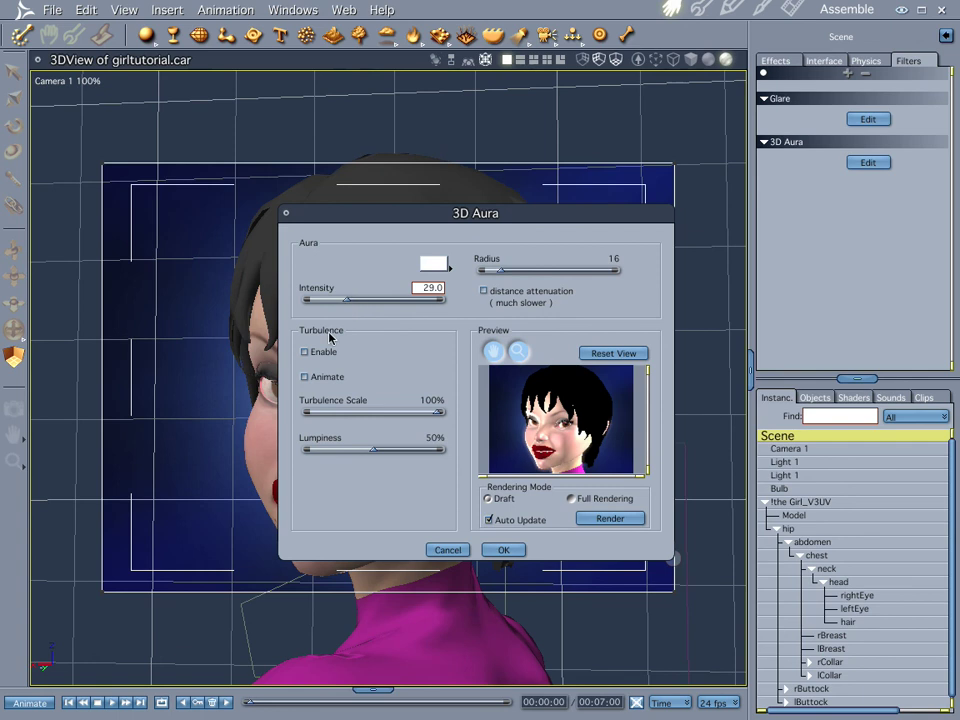
{"action": "left_click", "coordinate": [483, 291]}
{"action": "left_click_drag", "start_coordinate": [500, 271], "coordinate": [508, 273]}
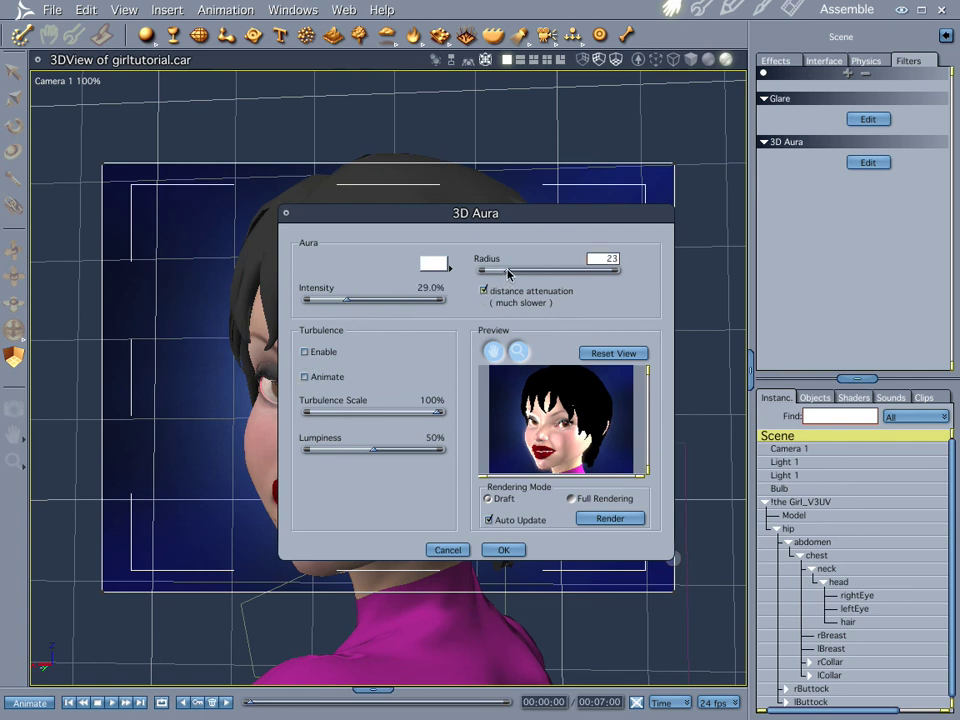
{"action": "left_click", "coordinate": [512, 550]}
{"action": "key", "text": "ctrl+r"}
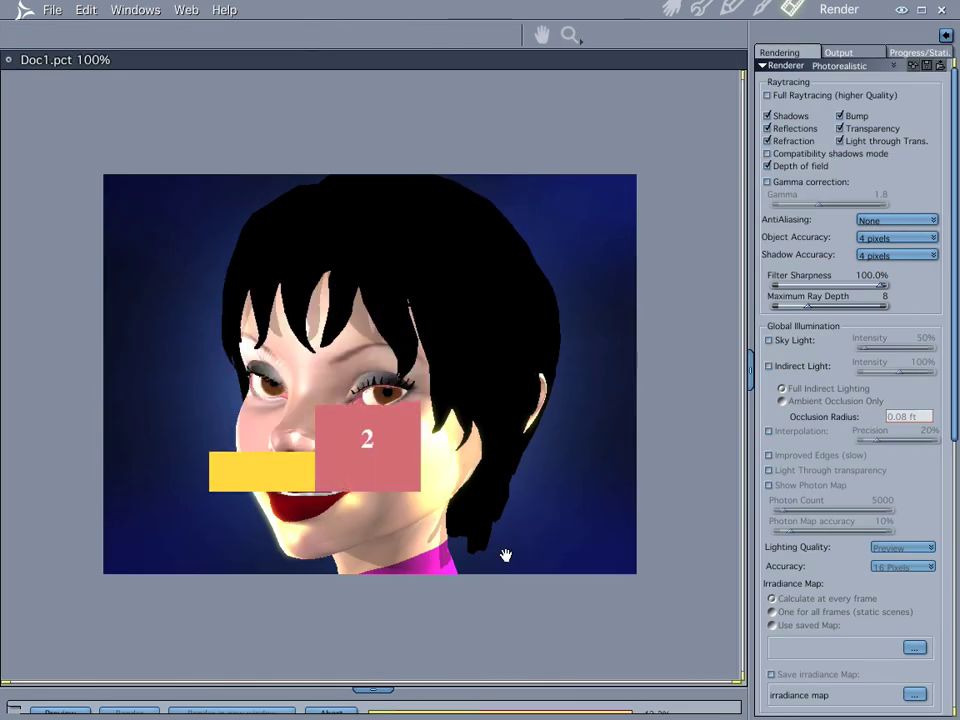